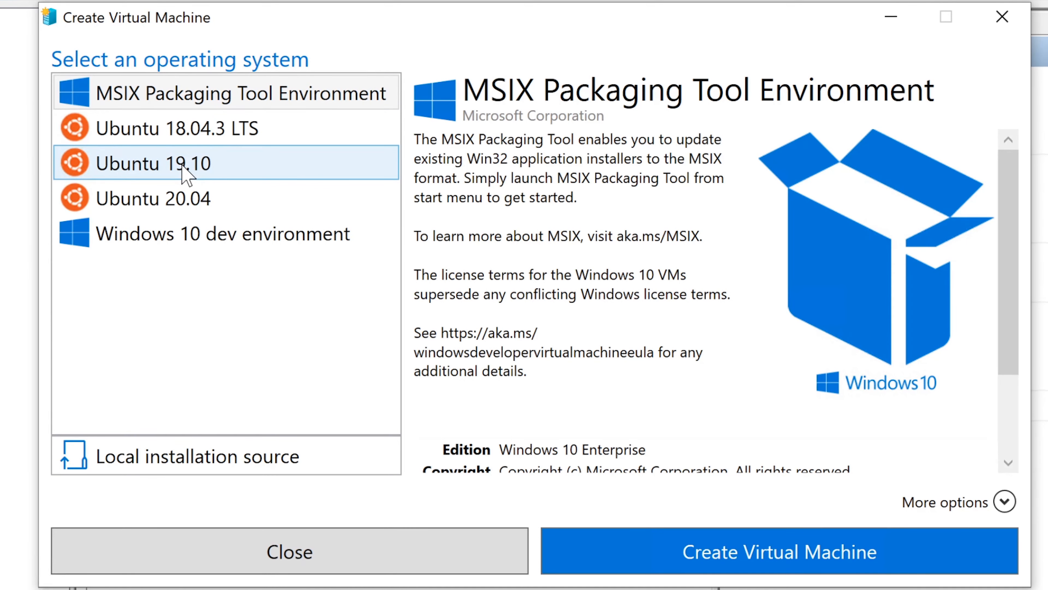
# Examine the descriptions of the Ubuntu 18.04.3 LTS, 19.10, 20.04 and Windows 10 dev environment images in the operating system gallery.
pyautogui.click(179, 208)
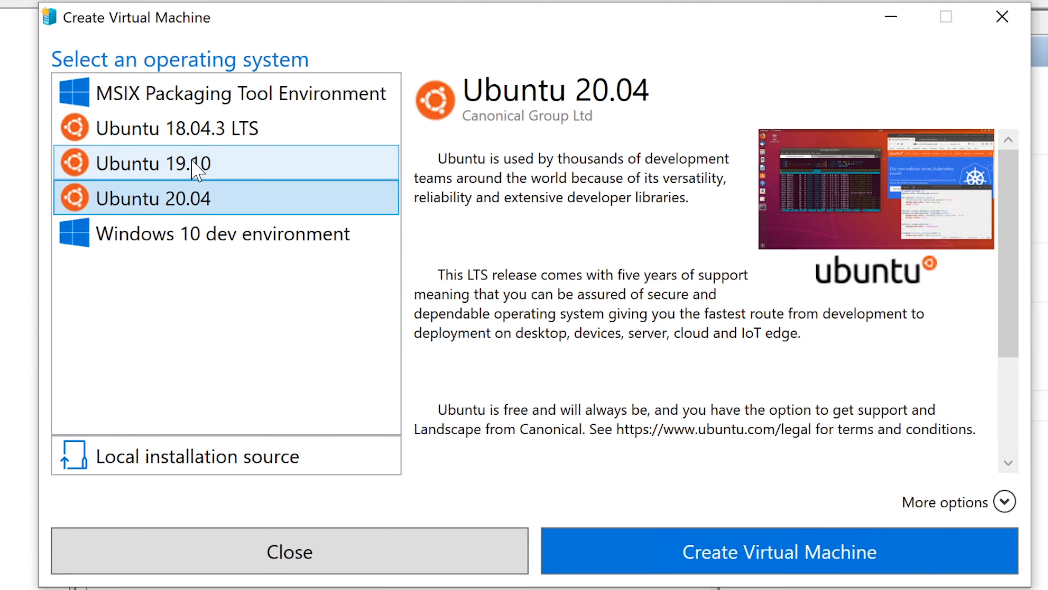
pyautogui.click(194, 168)
pyautogui.click(232, 135)
pyautogui.click(811, 568)
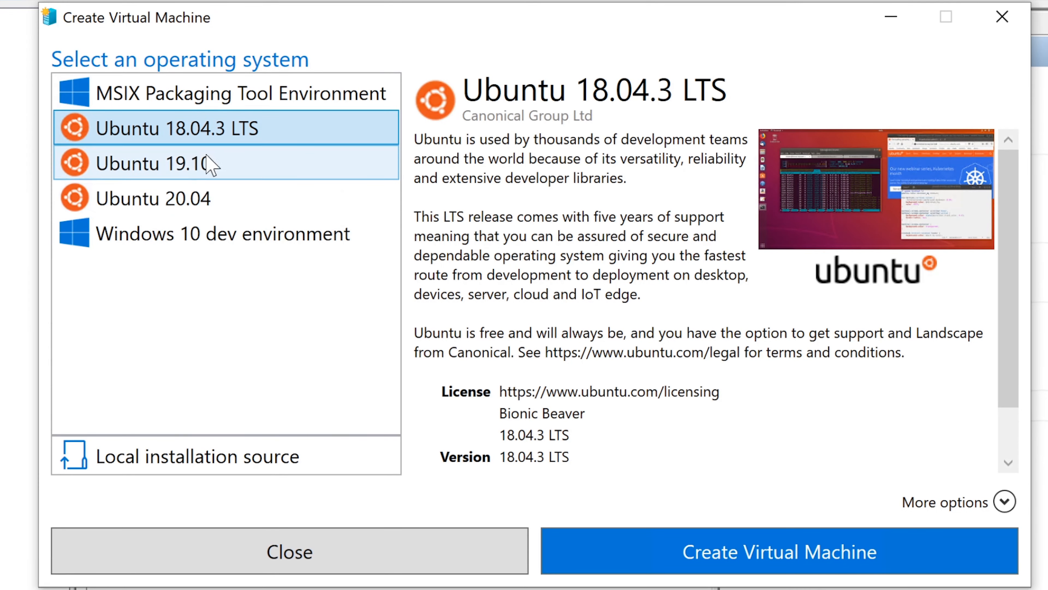
pyautogui.click(204, 165)
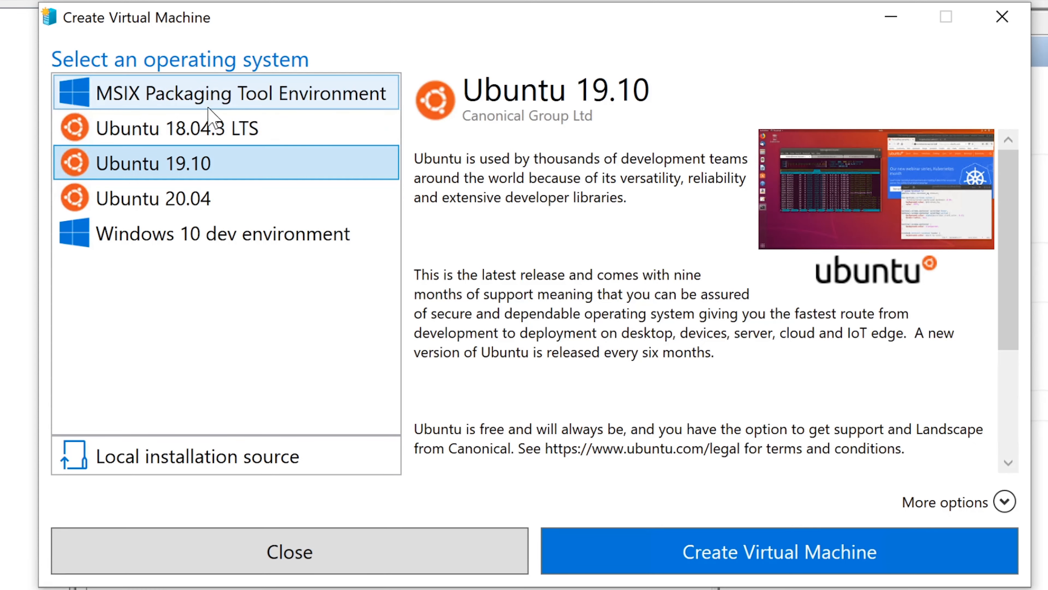
pyautogui.click(202, 123)
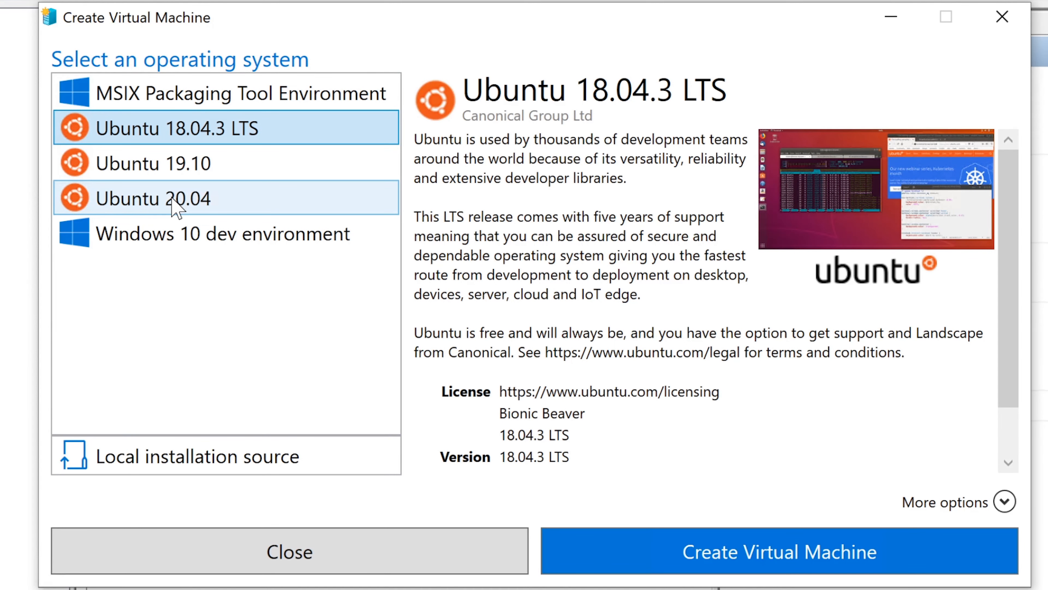
pyautogui.click(219, 236)
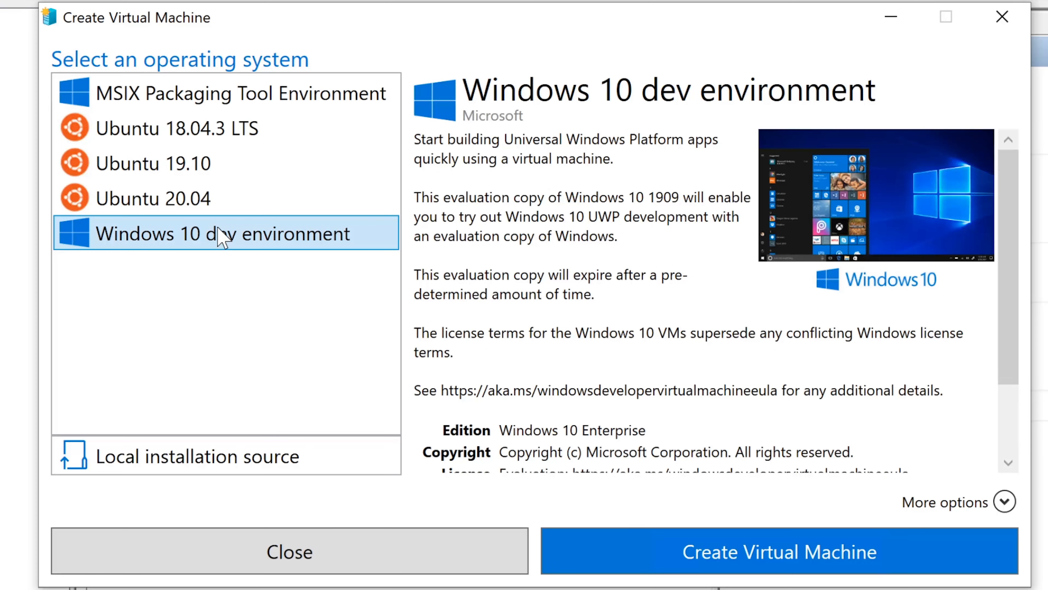
pyautogui.moveTo(1019, 227)
pyautogui.mouseDown()
pyautogui.moveTo(1003, 312)
pyautogui.moveTo(1010, 222)
pyautogui.mouseUp()
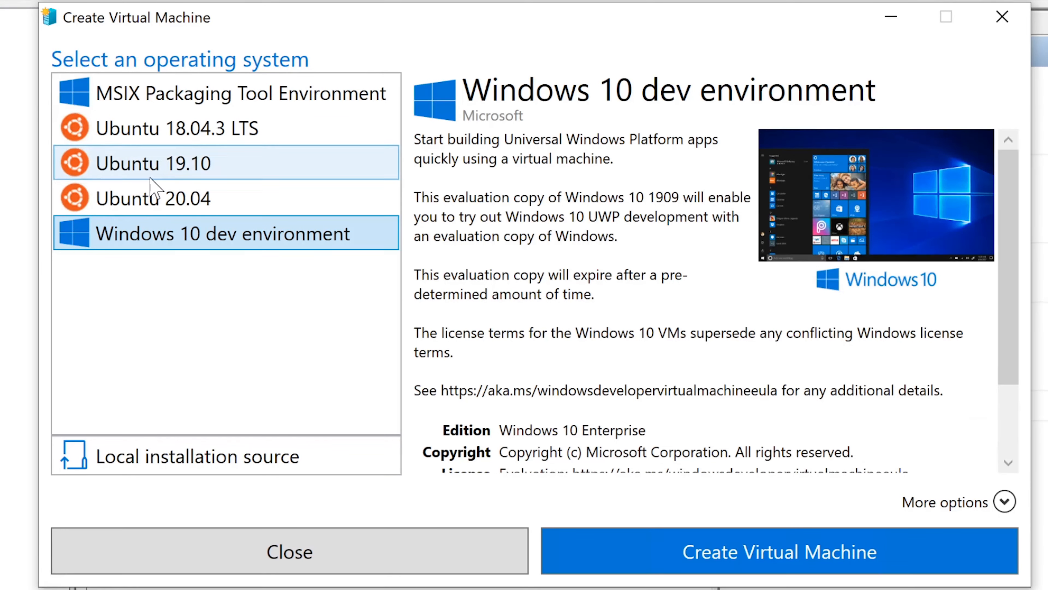
pyautogui.click(168, 171)
pyautogui.click(162, 202)
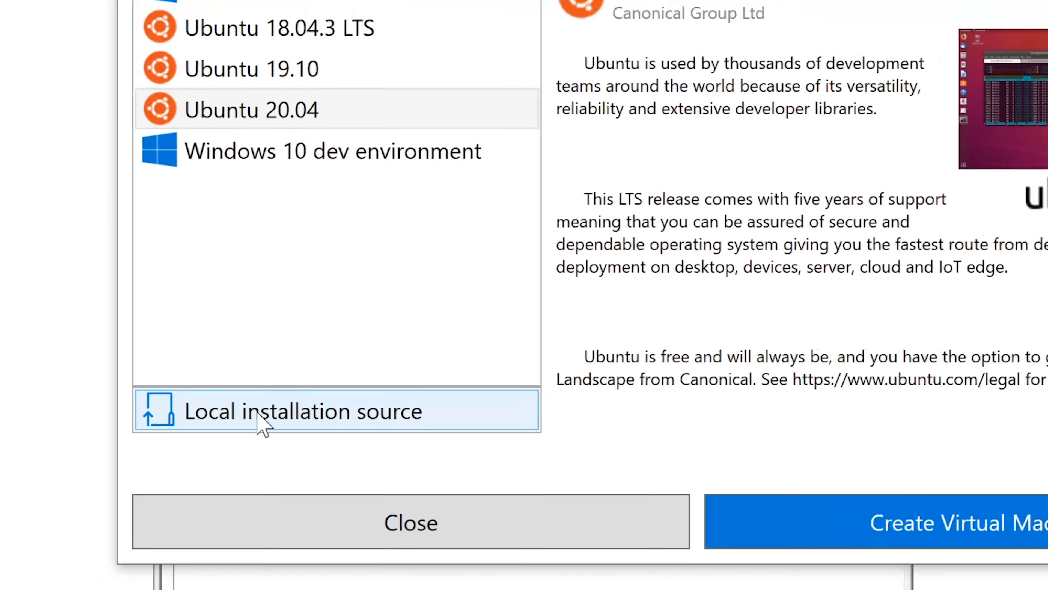
# Choose the Windows ISO image on the Desktop as the local installation source and create the virtual machine.
pyautogui.click(204, 433)
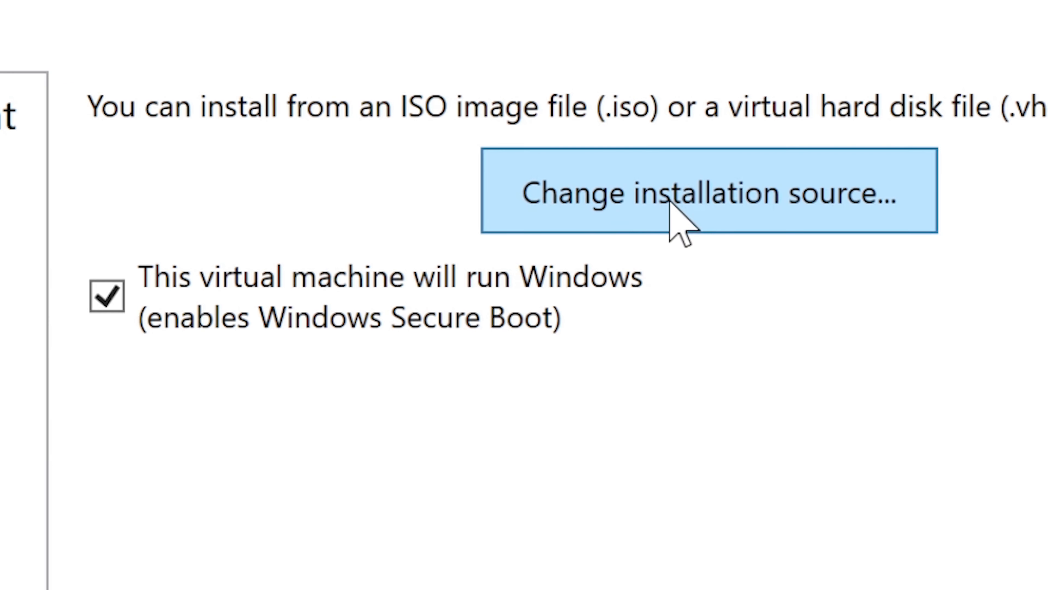
pyautogui.click(669, 202)
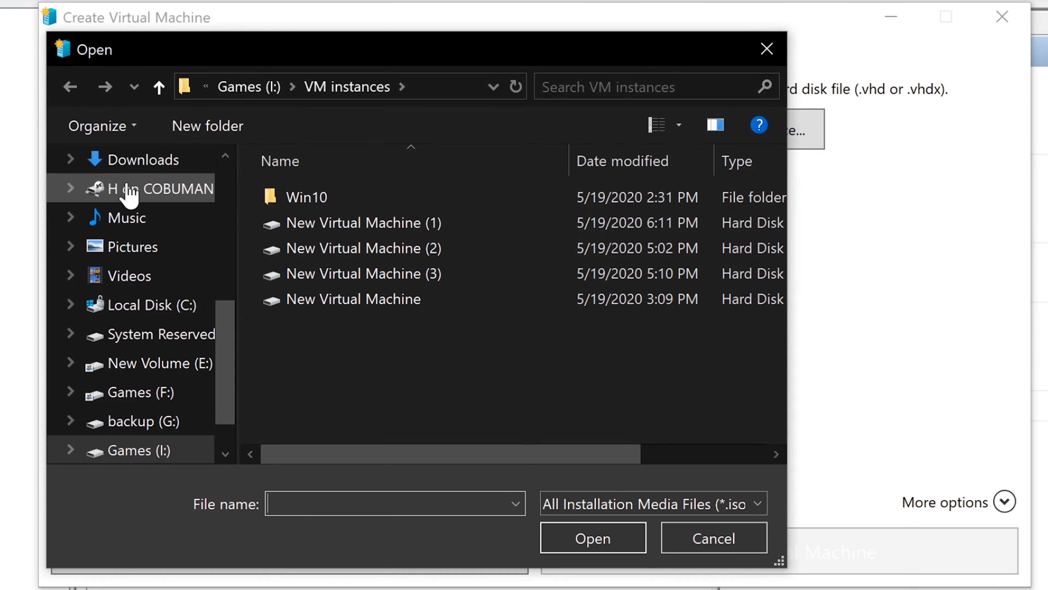
pyautogui.scroll(1, 121, 289)
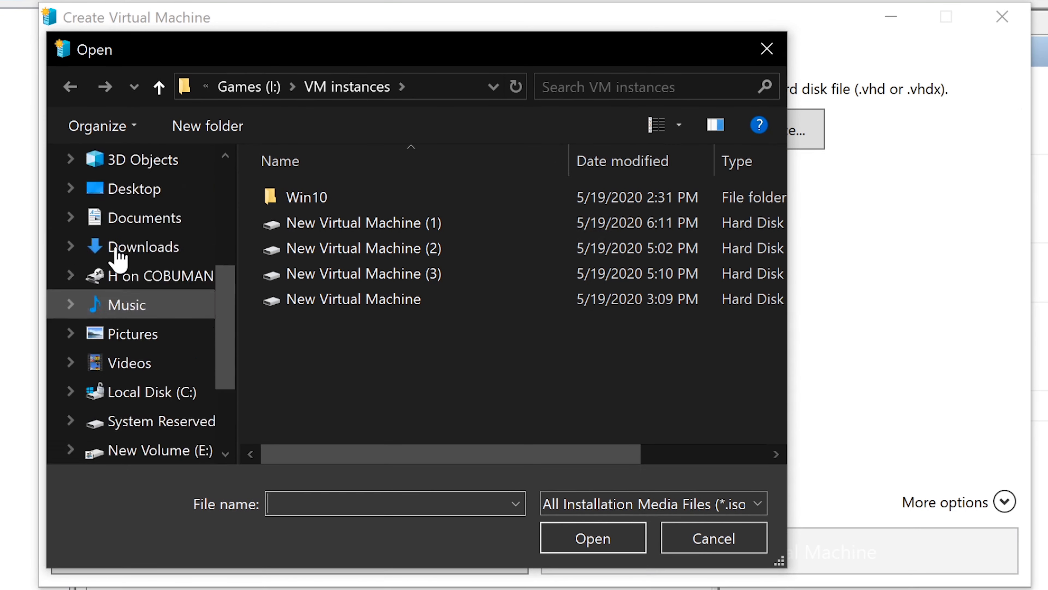
pyautogui.click(149, 197)
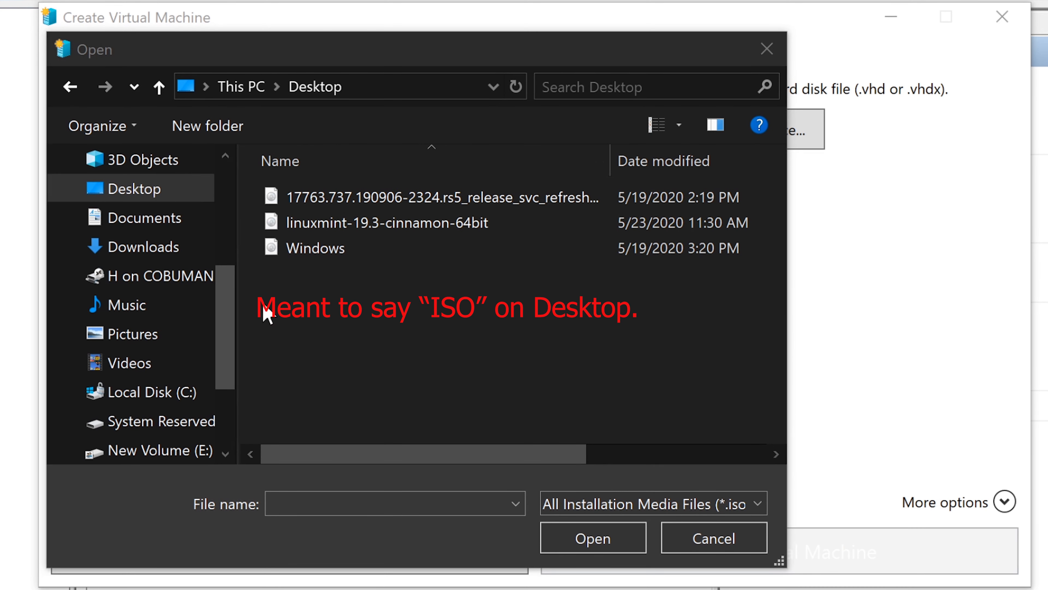
pyautogui.click(318, 248)
pyautogui.click(597, 542)
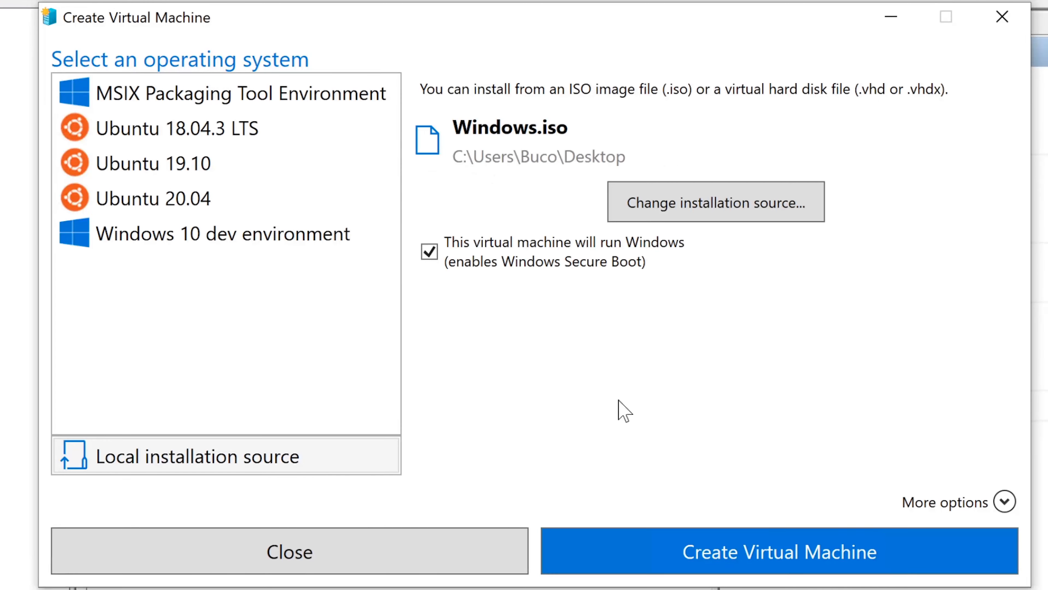
pyautogui.click(755, 552)
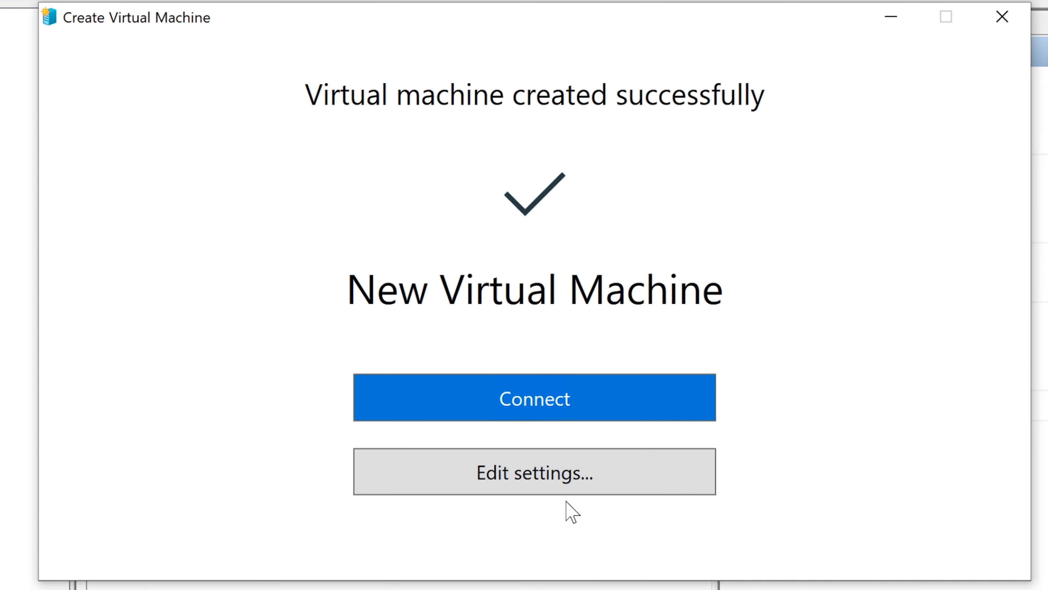
# Open the new virtual machine's settings and review the hard drive and network adapter entries in the firmware boot order.
pyautogui.moveTo(589, 26); pyautogui.dragTo(592, 21)
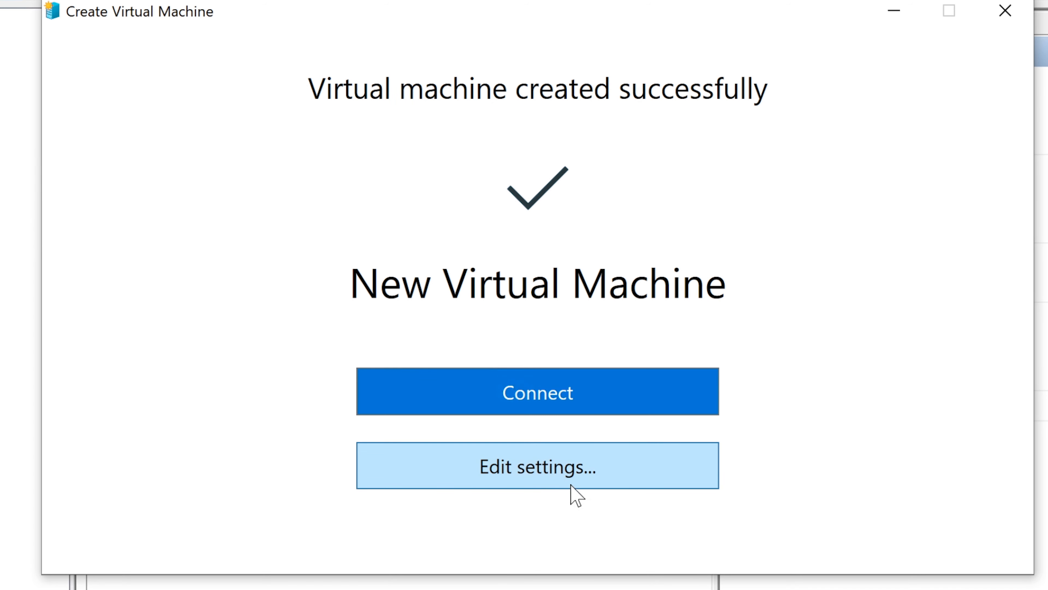
pyautogui.click(535, 469)
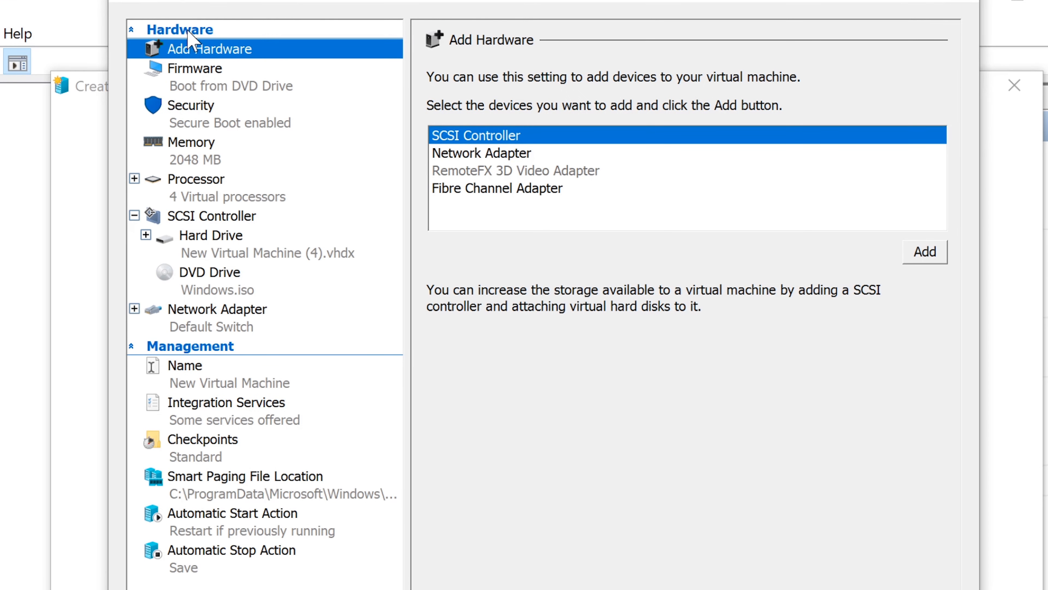
pyautogui.click(187, 78)
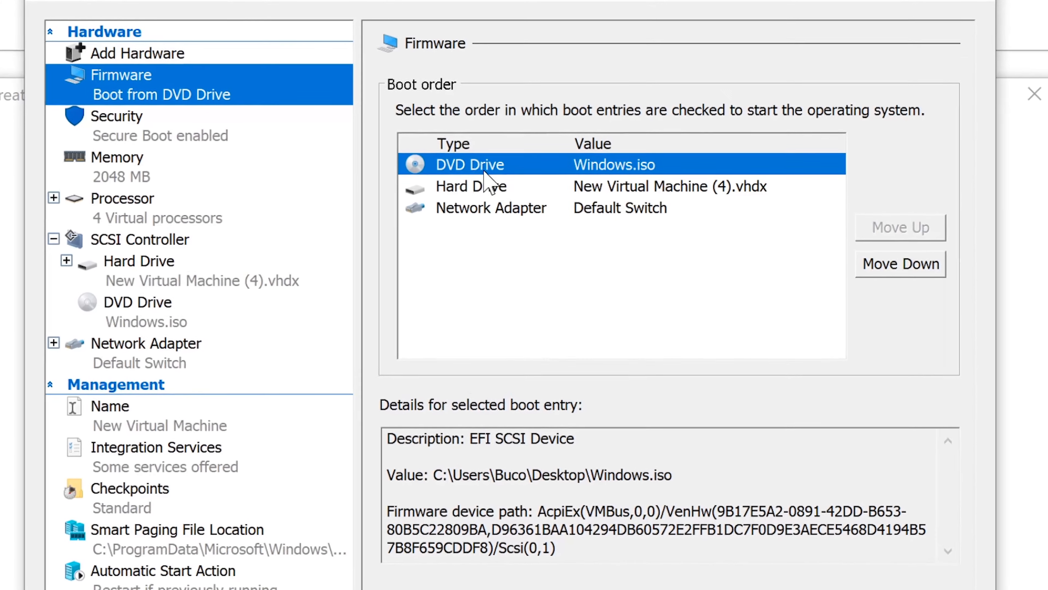
pyautogui.click(470, 200)
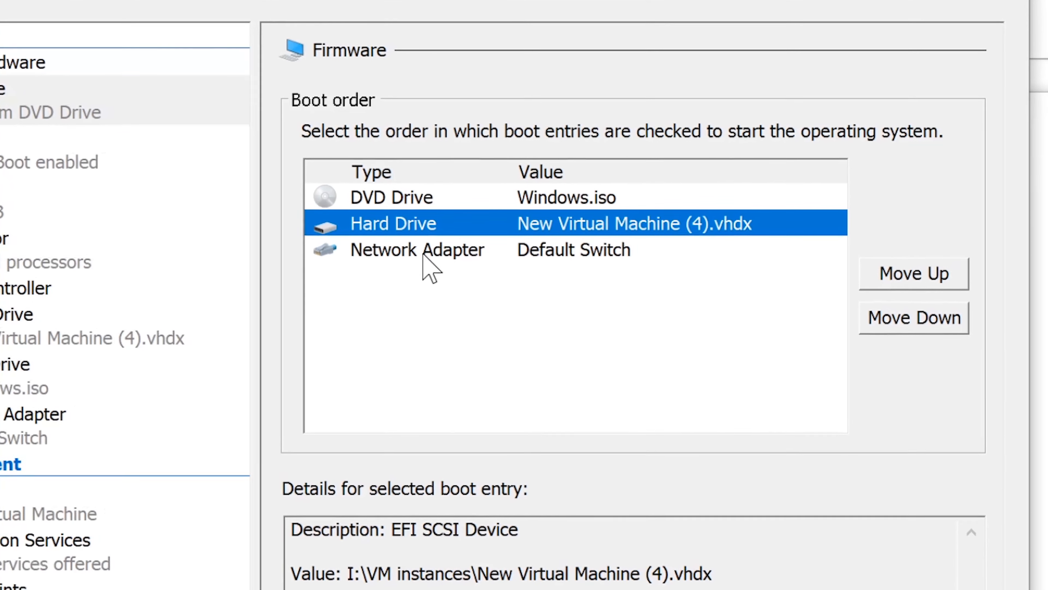
pyautogui.click(436, 244)
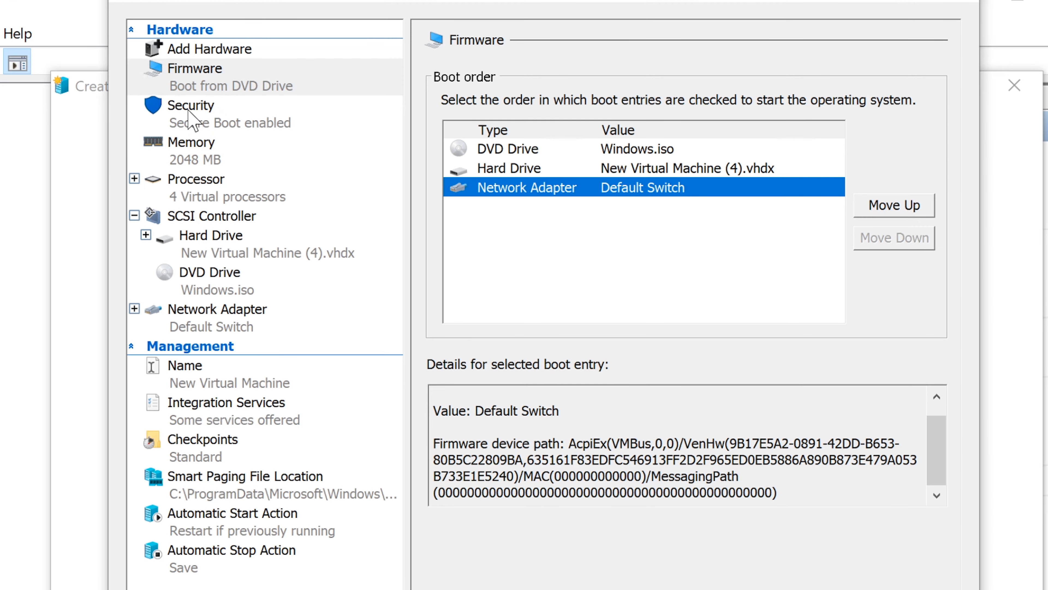
# Review the available Secure Boot templates in the security settings and view the memory settings.
pyautogui.click(189, 110)
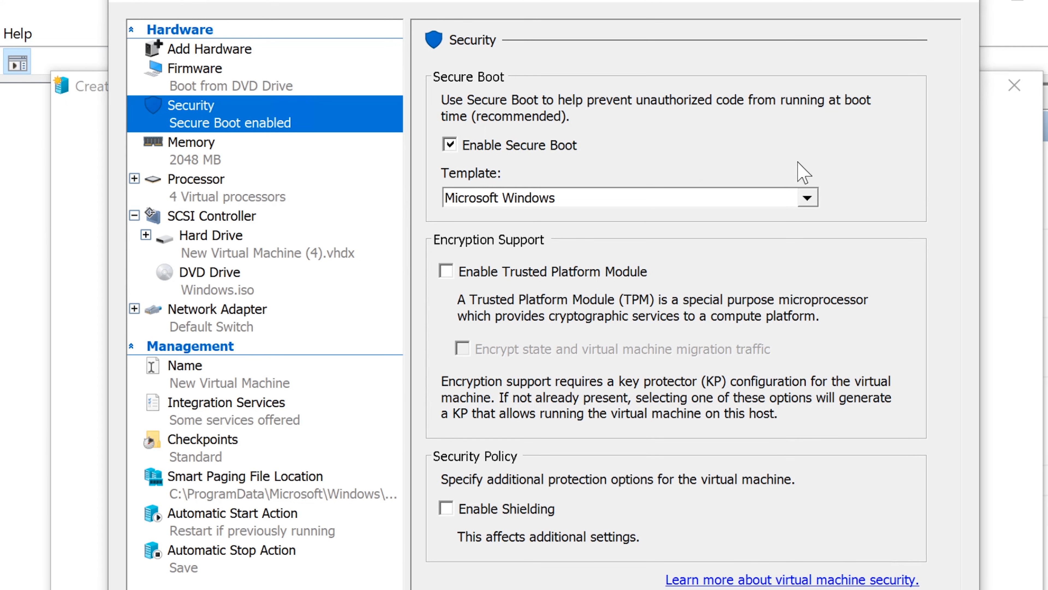
pyautogui.click(808, 198)
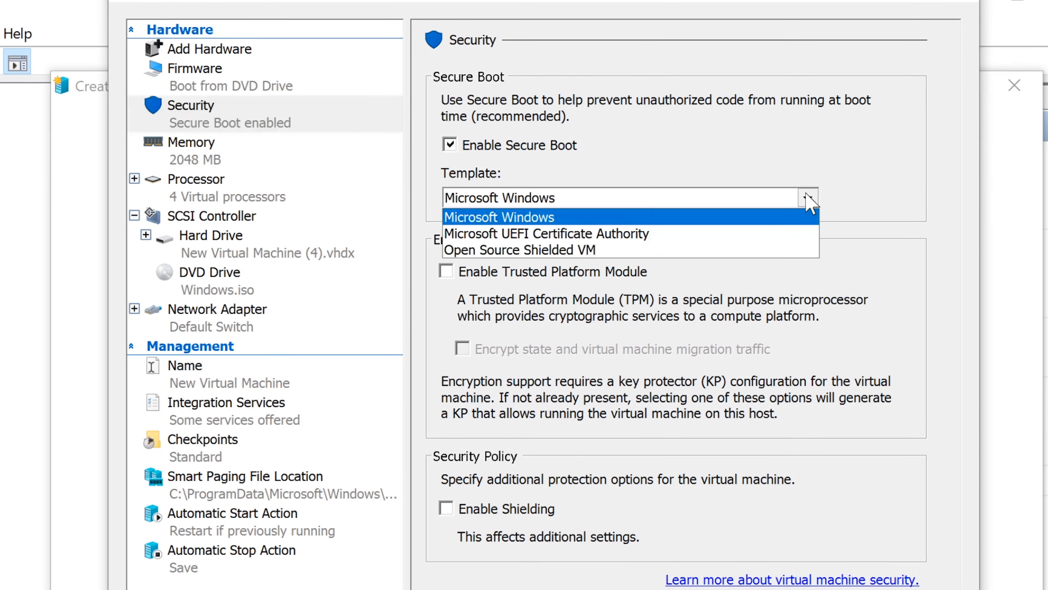
pyautogui.click(807, 198)
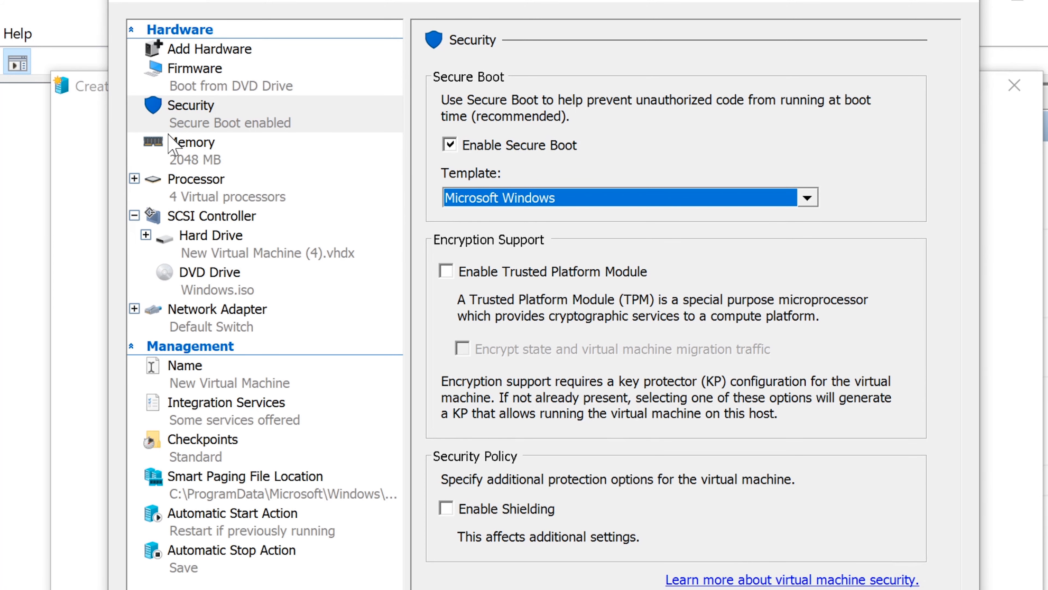
pyautogui.click(188, 149)
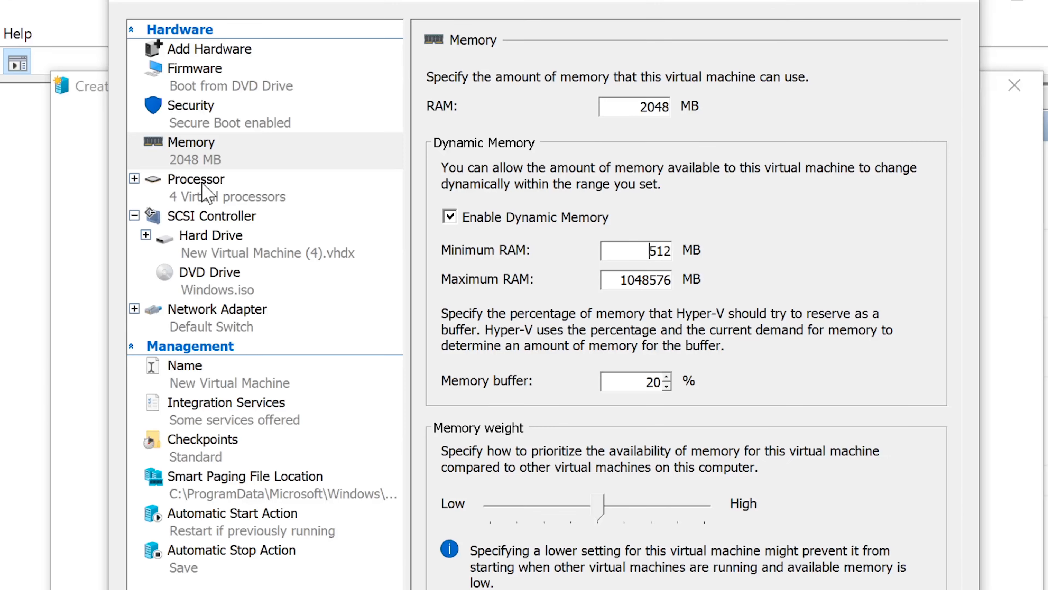
# Set the number of virtual processors to 3 and apply the change.
pyautogui.click(204, 192)
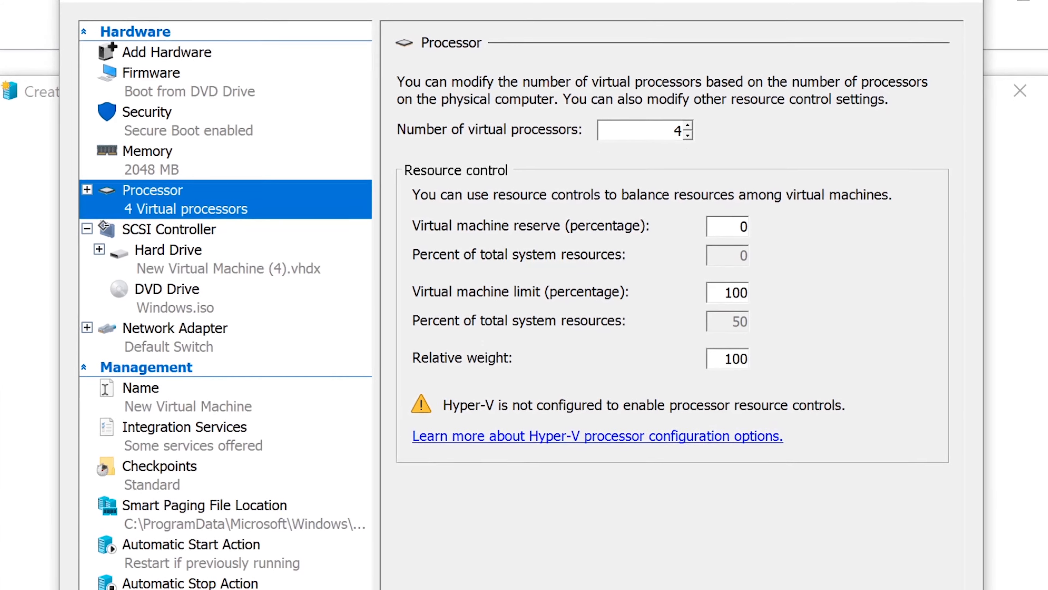
pyautogui.click(683, 138)
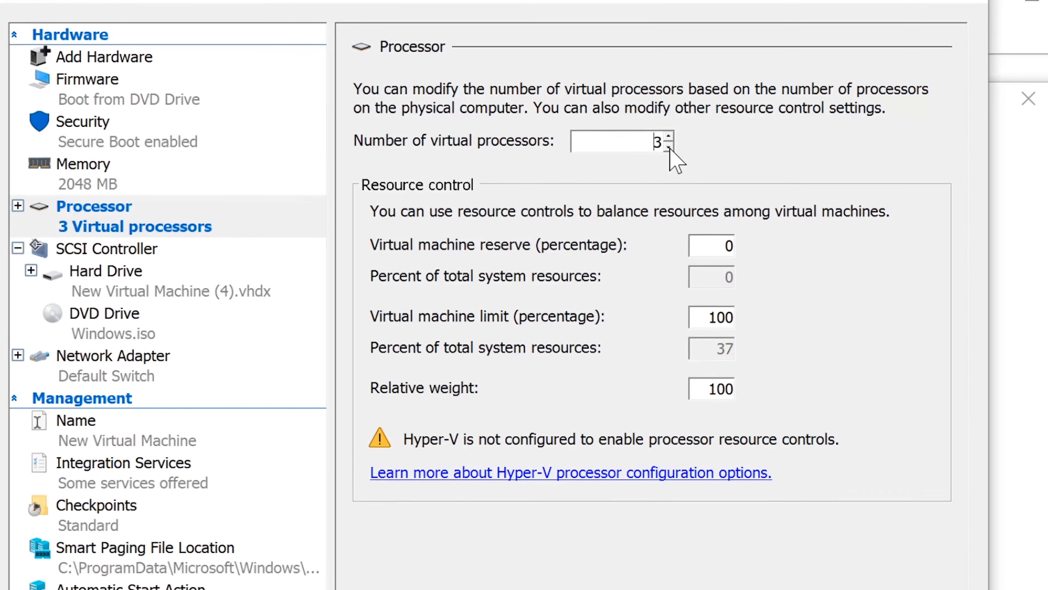
pyautogui.click(663, 150)
pyautogui.click(664, 150)
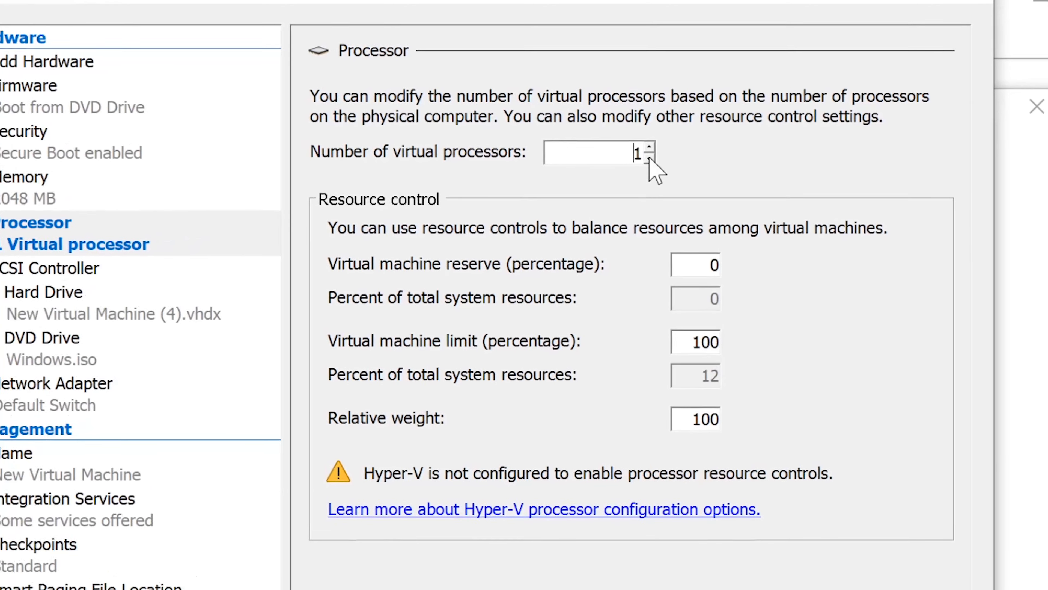
pyautogui.click(644, 150)
pyautogui.click(644, 151)
pyautogui.click(643, 151)
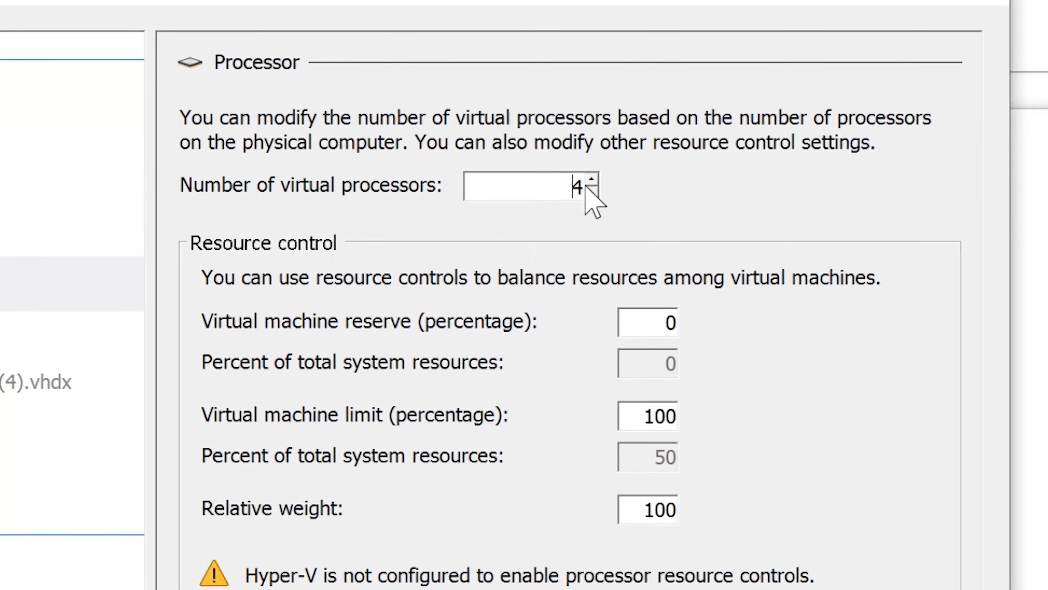
pyautogui.click(586, 196)
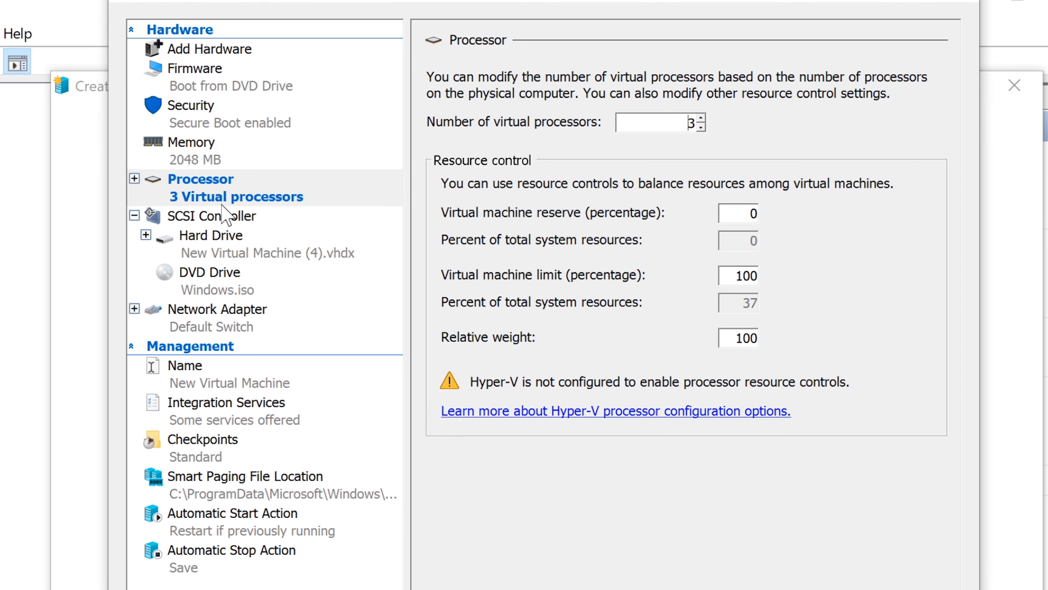
pyautogui.click(917, 588)
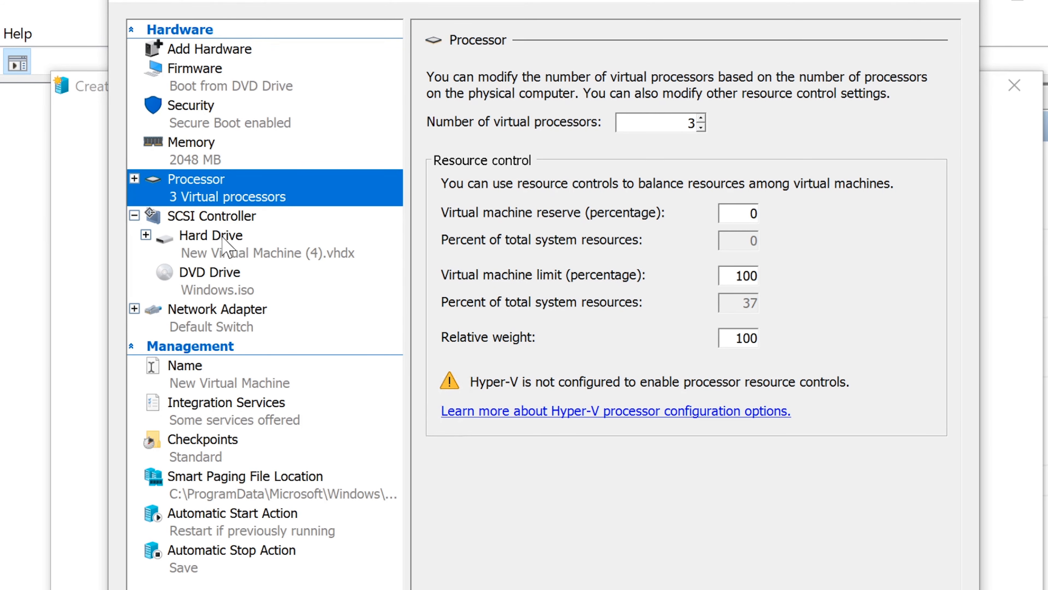
# Review the hard drive's controller options and look into the virtual hard disk editing wizard, cancelling it without changes.
pyautogui.click(221, 250)
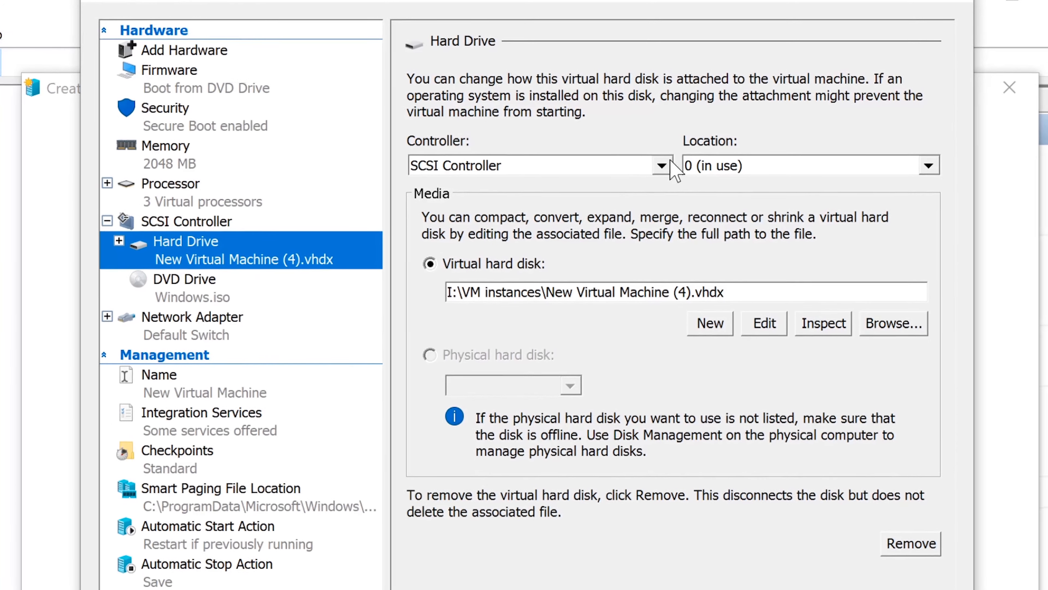
pyautogui.click(661, 165)
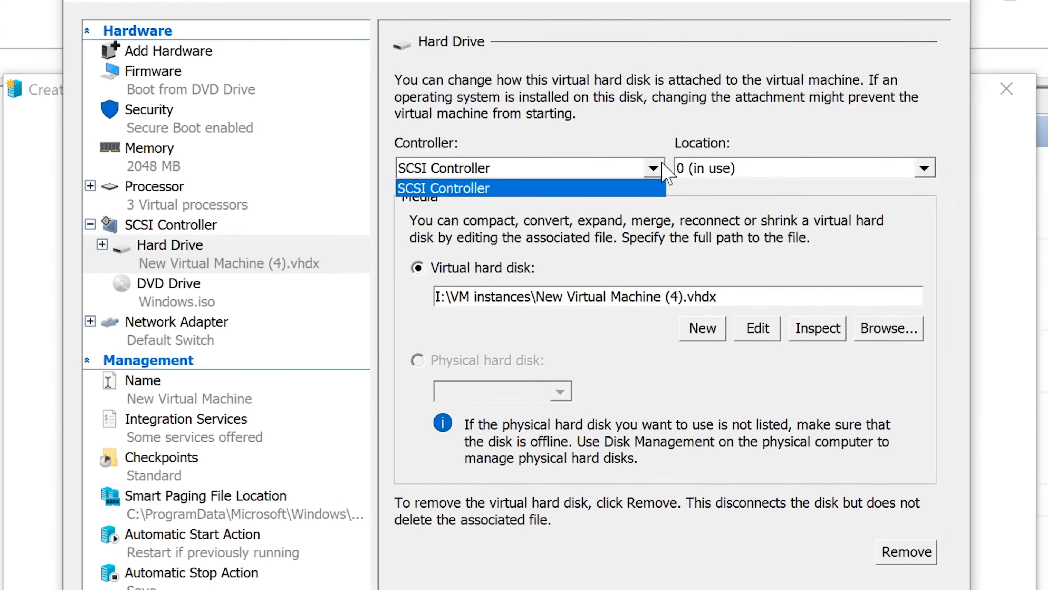
pyautogui.click(661, 166)
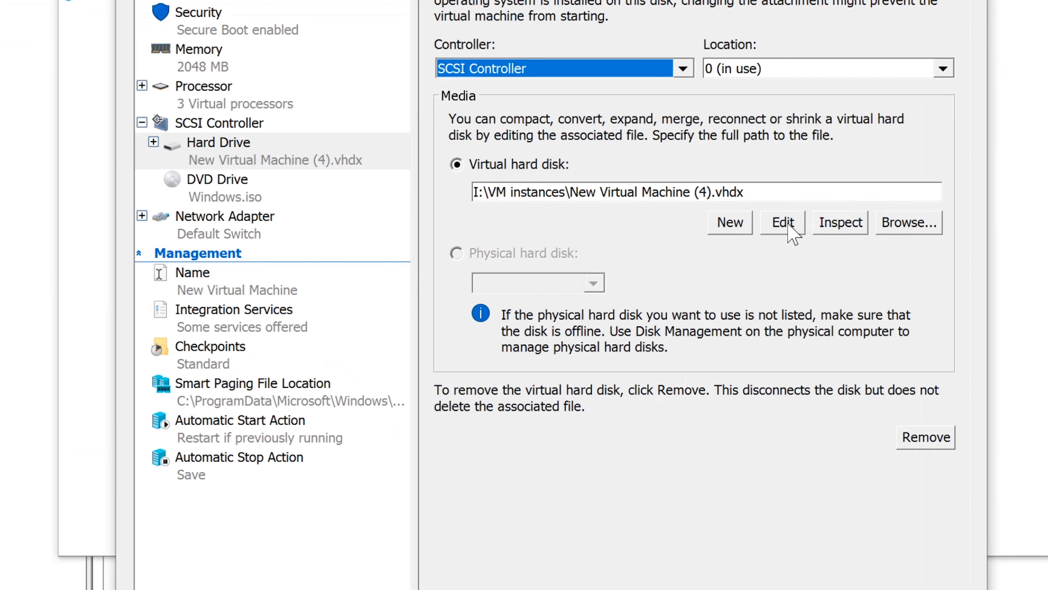
pyautogui.click(662, 407)
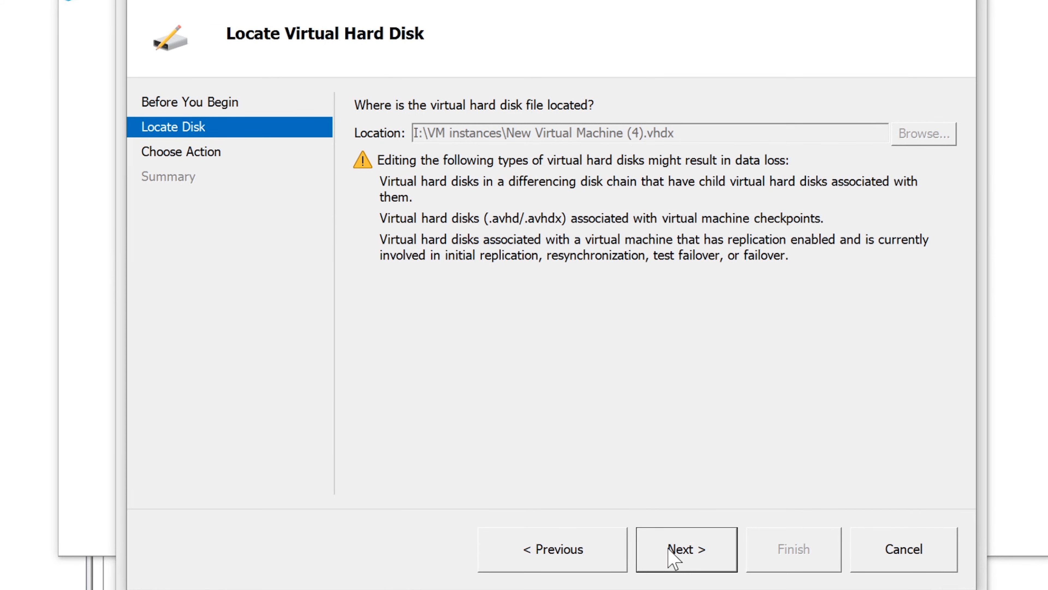
pyautogui.click(889, 563)
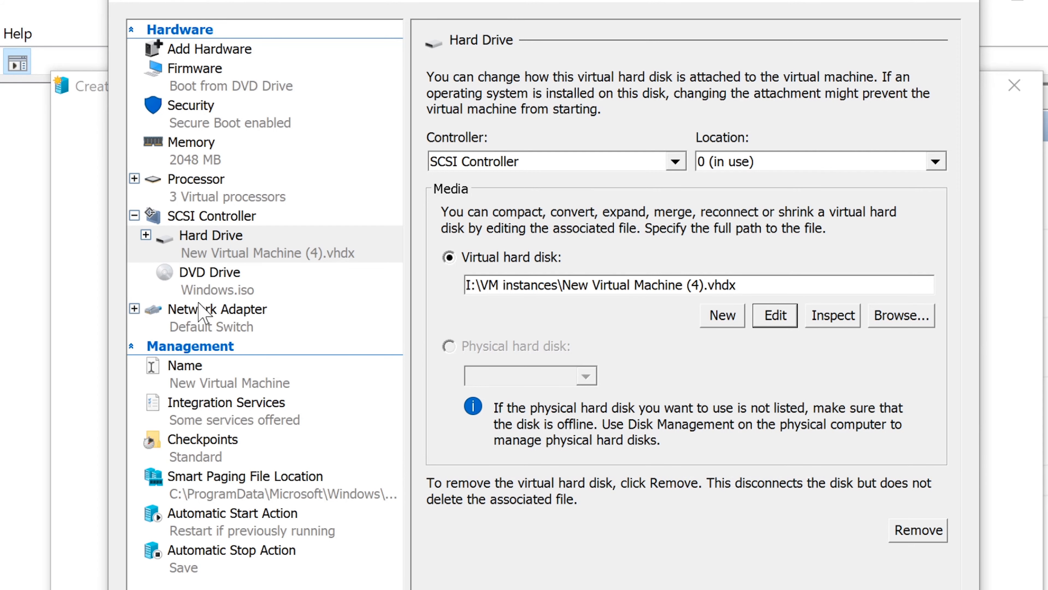
# View the network adapter settings and the DVD drive's image file settings.
pyautogui.click(206, 314)
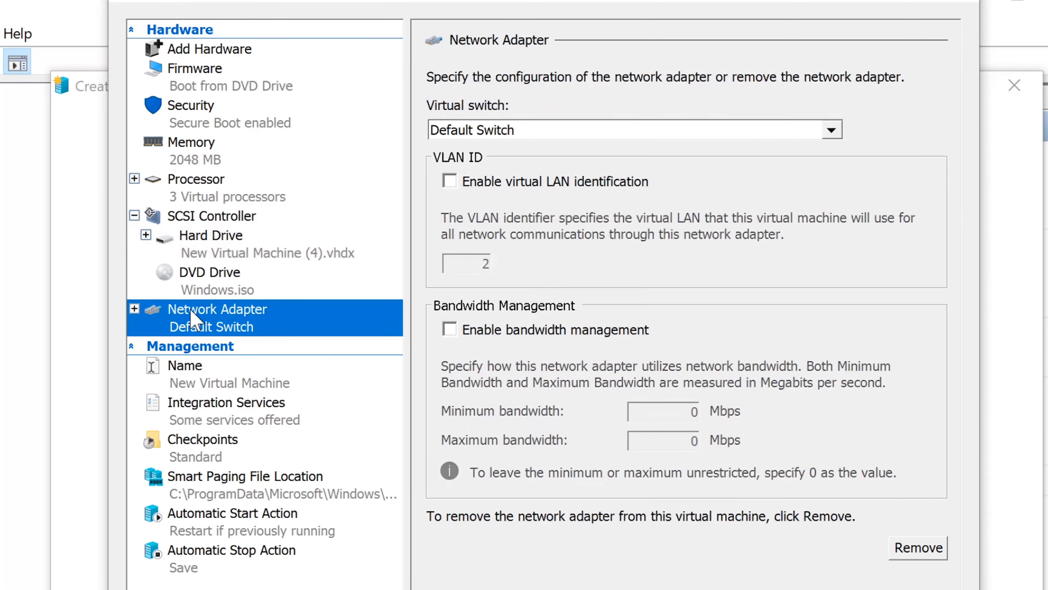
pyautogui.click(216, 287)
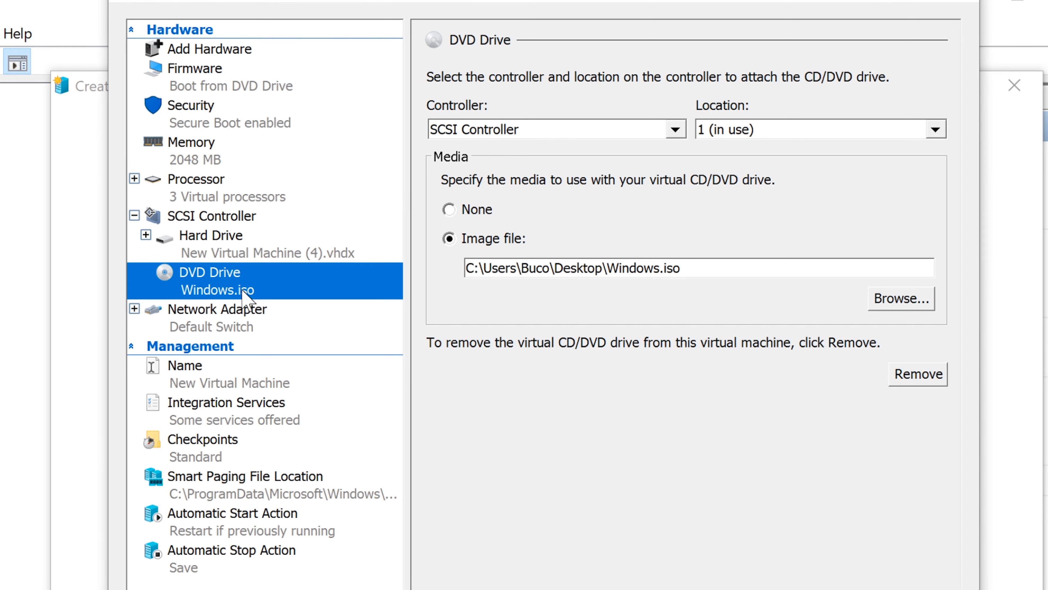
# View the network adapter's available virtual switch options and leave the virtual machine settings.
pyautogui.click(238, 324)
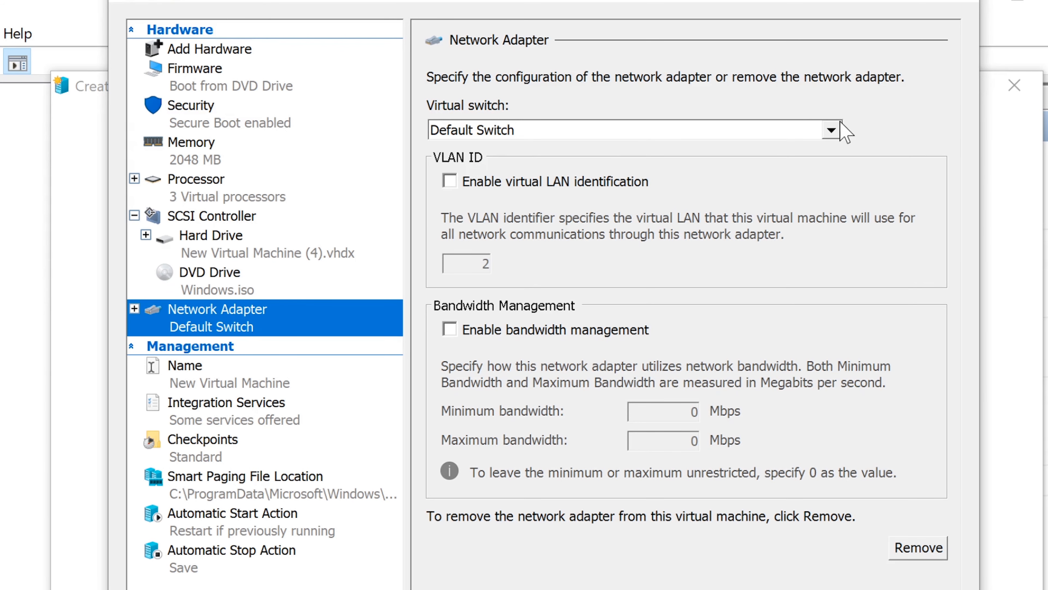
pyautogui.click(831, 131)
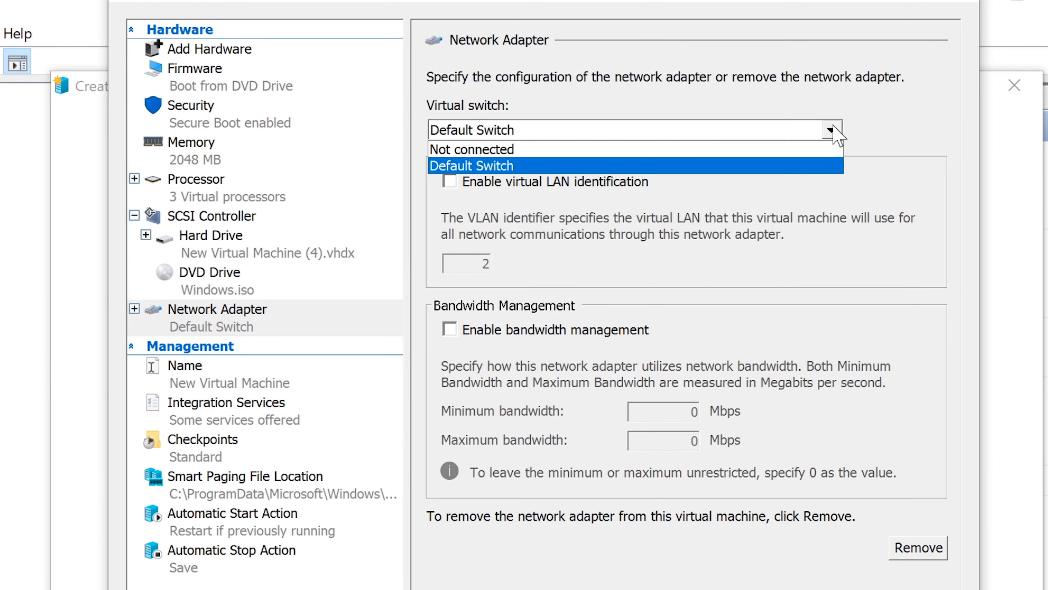
pyautogui.click(831, 130)
pyautogui.click(831, 130)
pyautogui.click(831, 124)
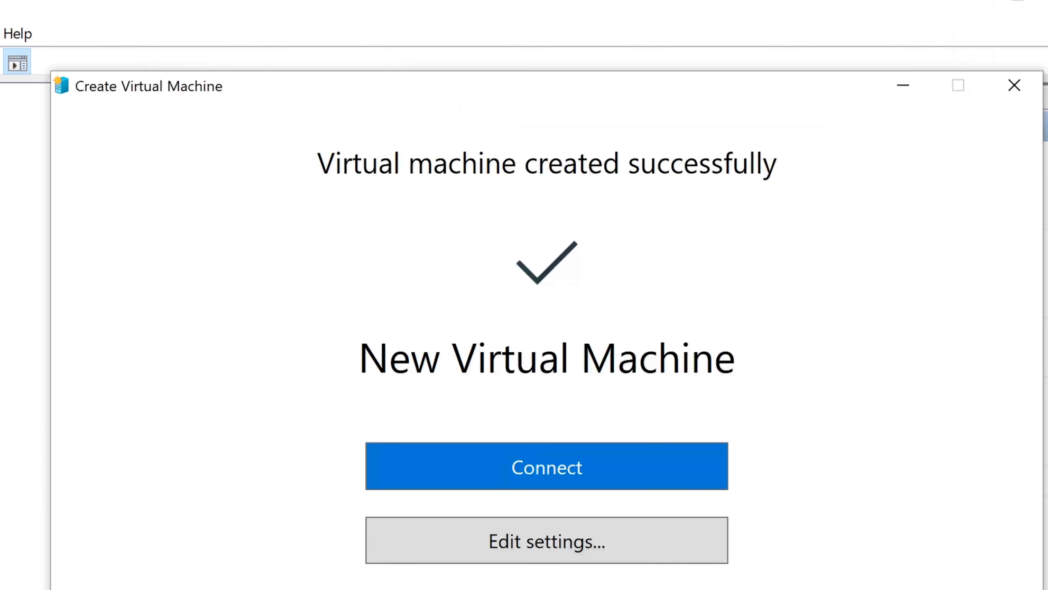
# Connect to the new virtual machine and start it.
pyautogui.click(594, 466)
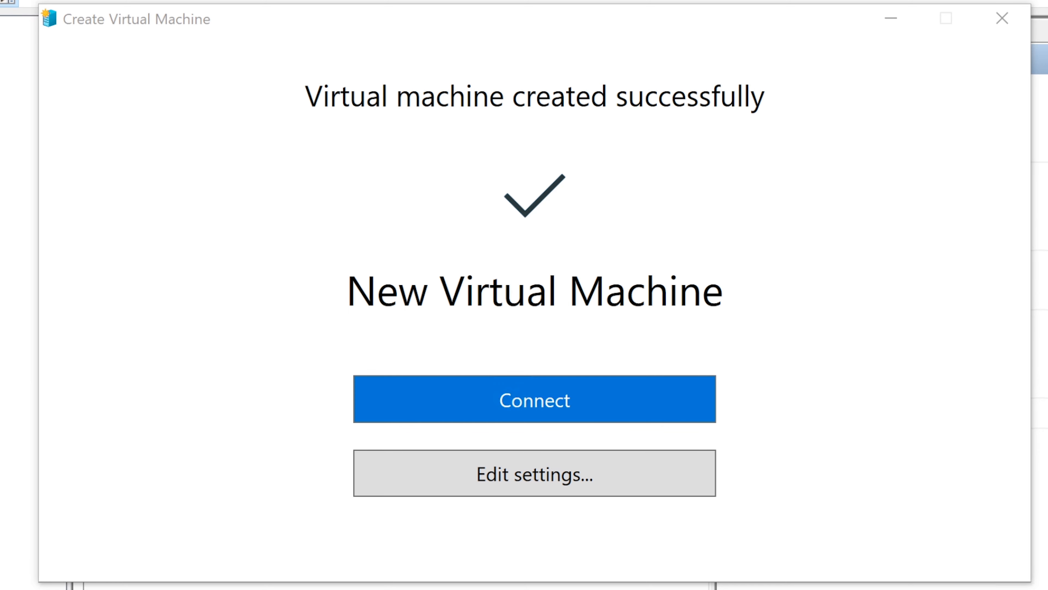
pyautogui.click(536, 397)
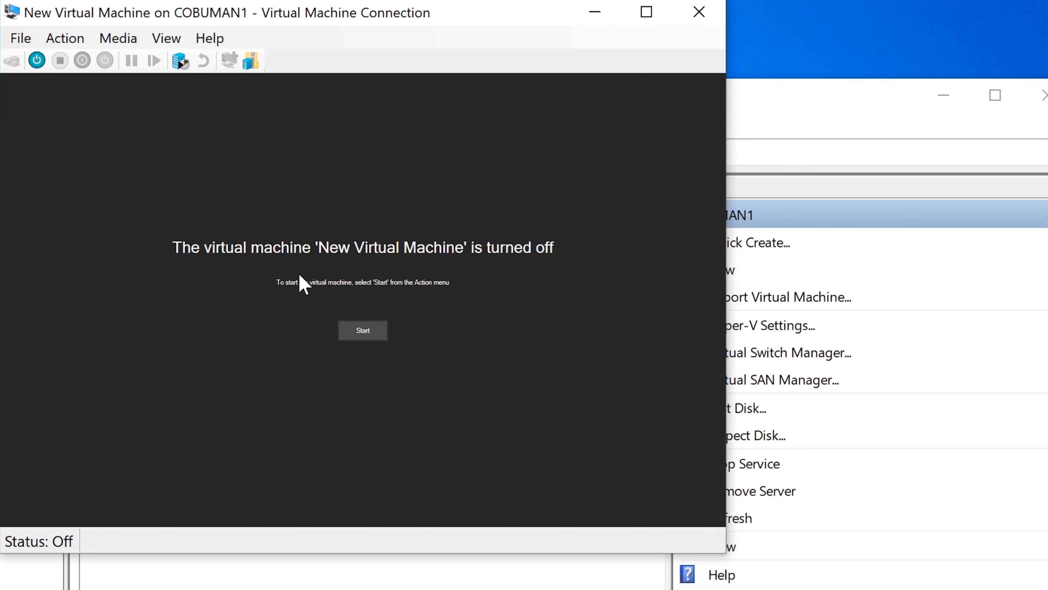
pyautogui.click(359, 333)
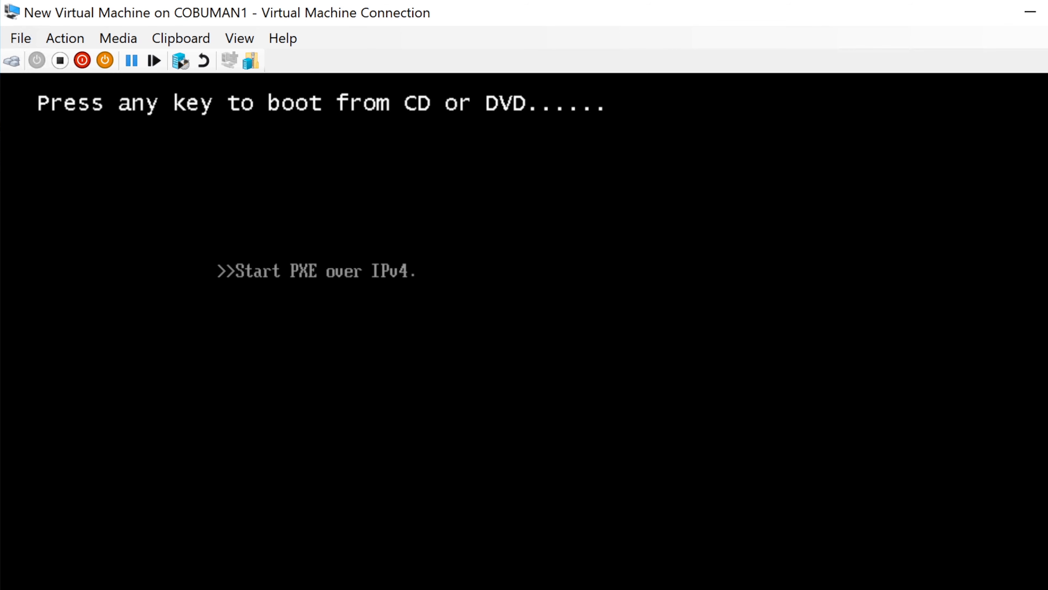
# Pause the running virtual machine, check its DVD drive media options, and resume it.
pyautogui.click(131, 63)
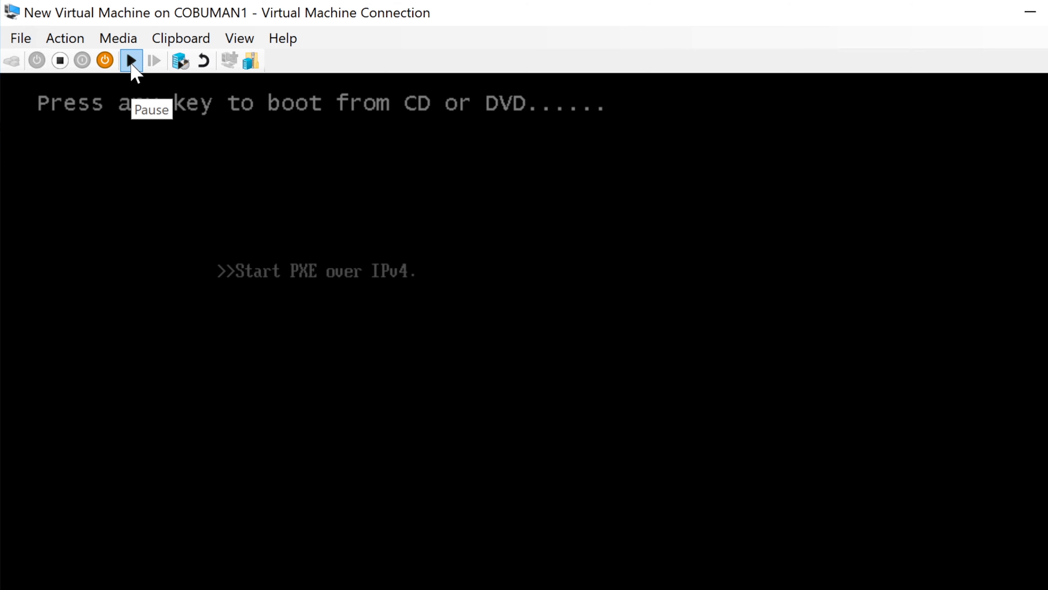
pyautogui.click(118, 38)
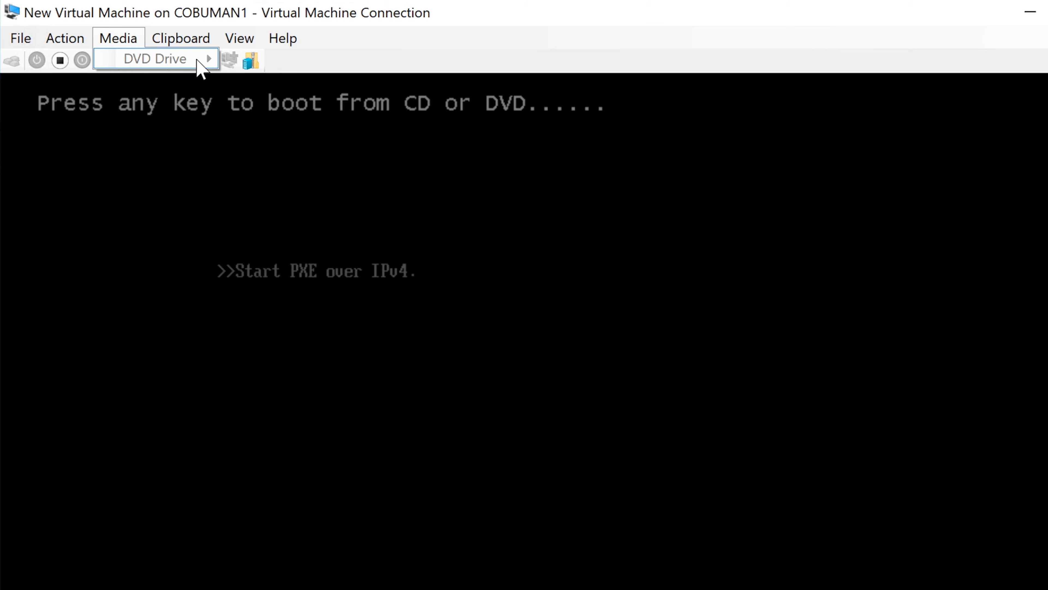
pyautogui.click(133, 41)
pyautogui.click(130, 61)
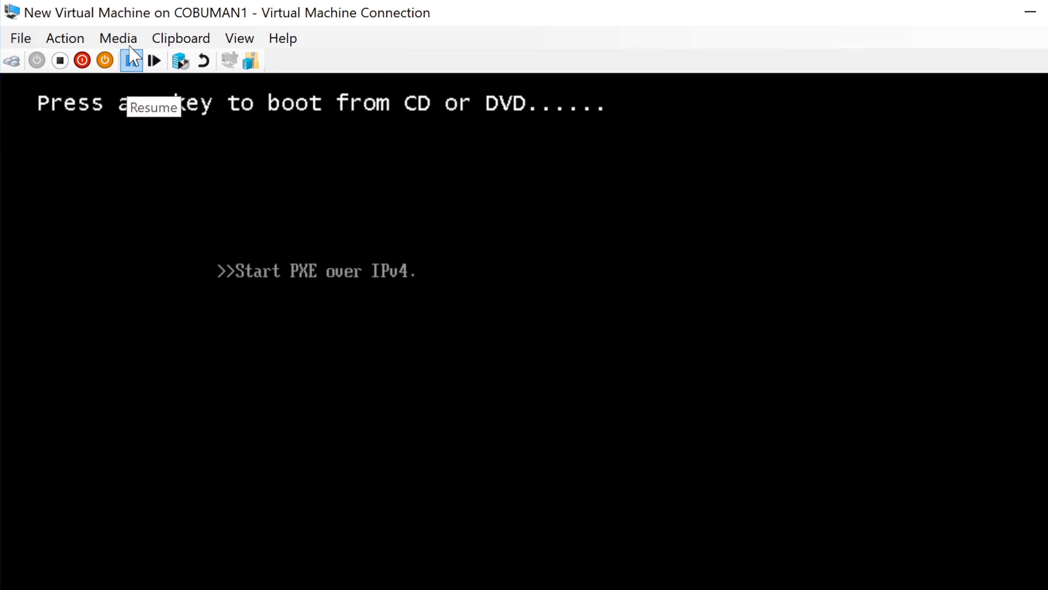
# Eject Windows.iso from the virtual DVD drive and insert the Windows ISO image from the Desktop again.
pyautogui.click(118, 38)
pyautogui.moveTo(153, 58)
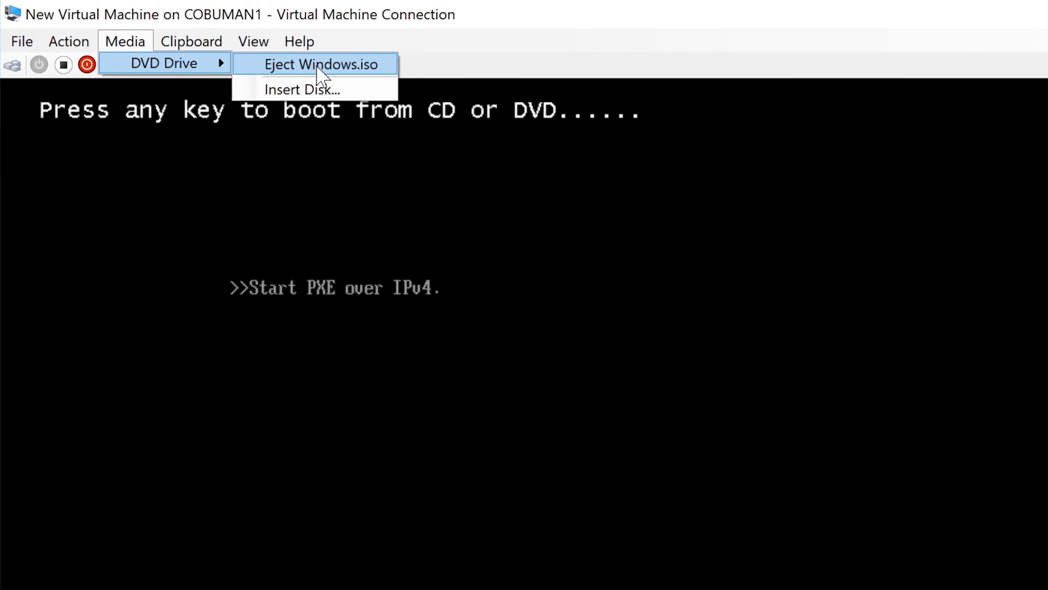
pyautogui.click(312, 63)
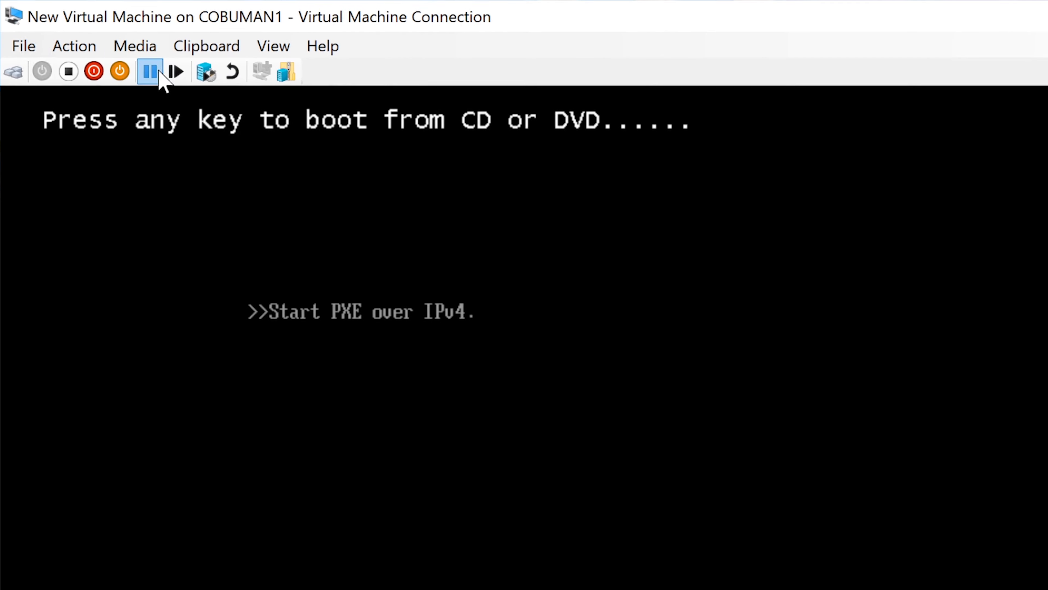
pyautogui.click(132, 45)
pyautogui.moveTo(174, 74)
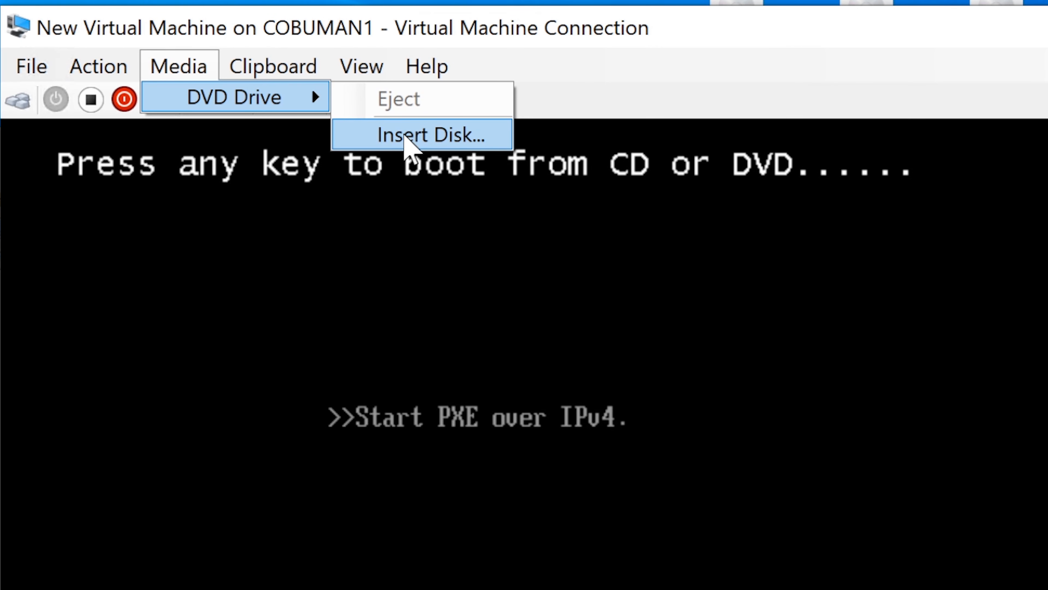
pyautogui.click(413, 134)
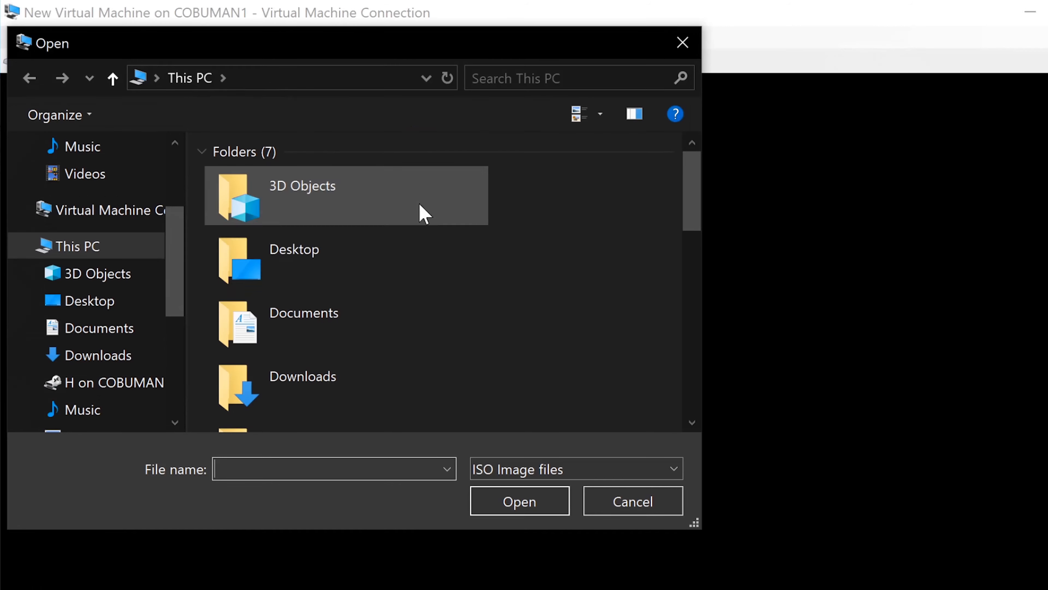
pyautogui.click(103, 297)
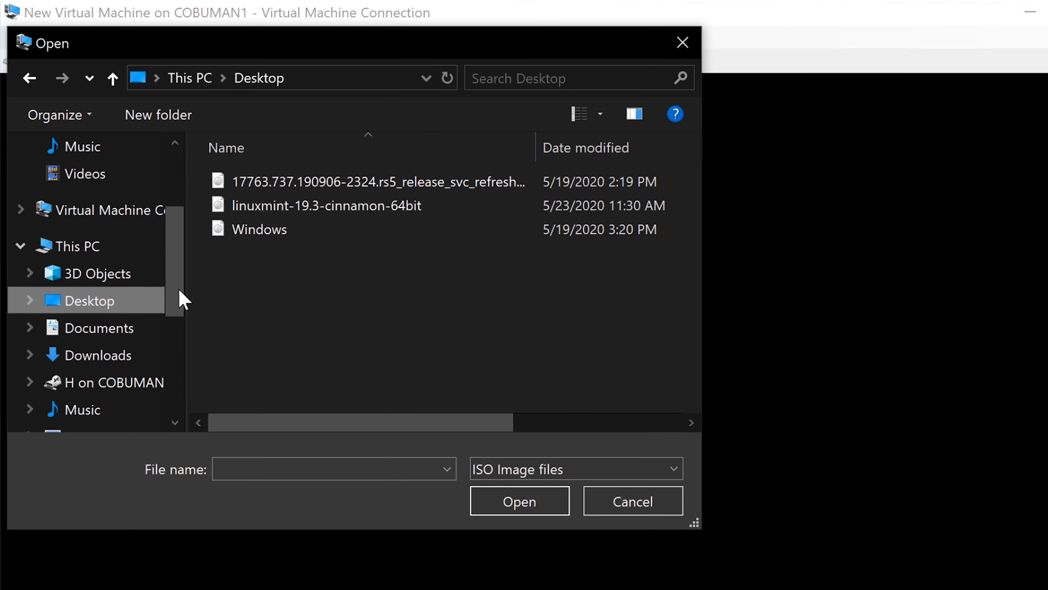
pyautogui.click(265, 230)
pyautogui.click(499, 499)
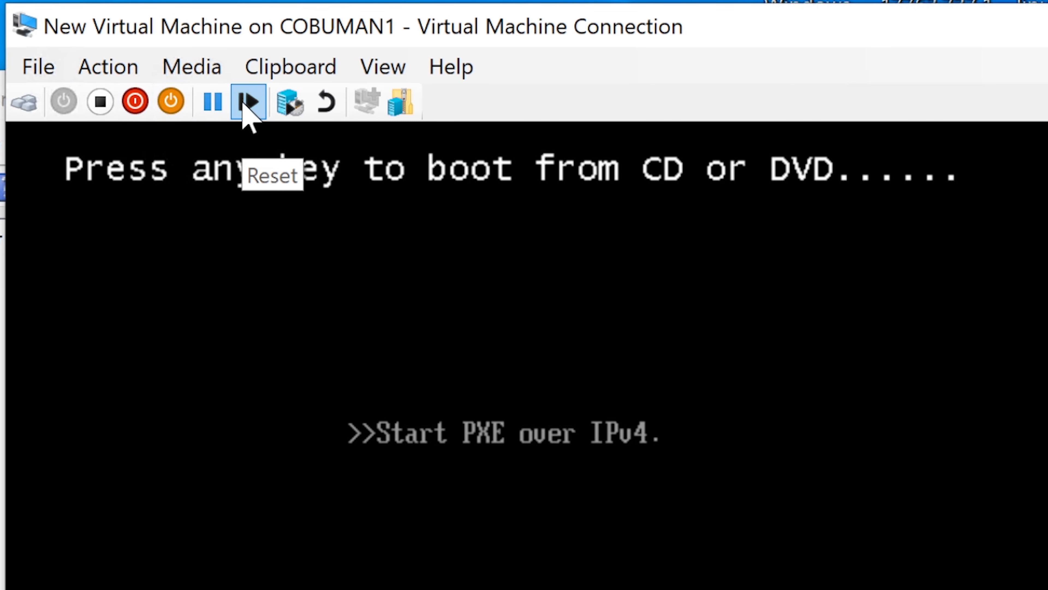
# Reset the virtual machine and boot it from the Windows disc image.
pyautogui.click(248, 101)
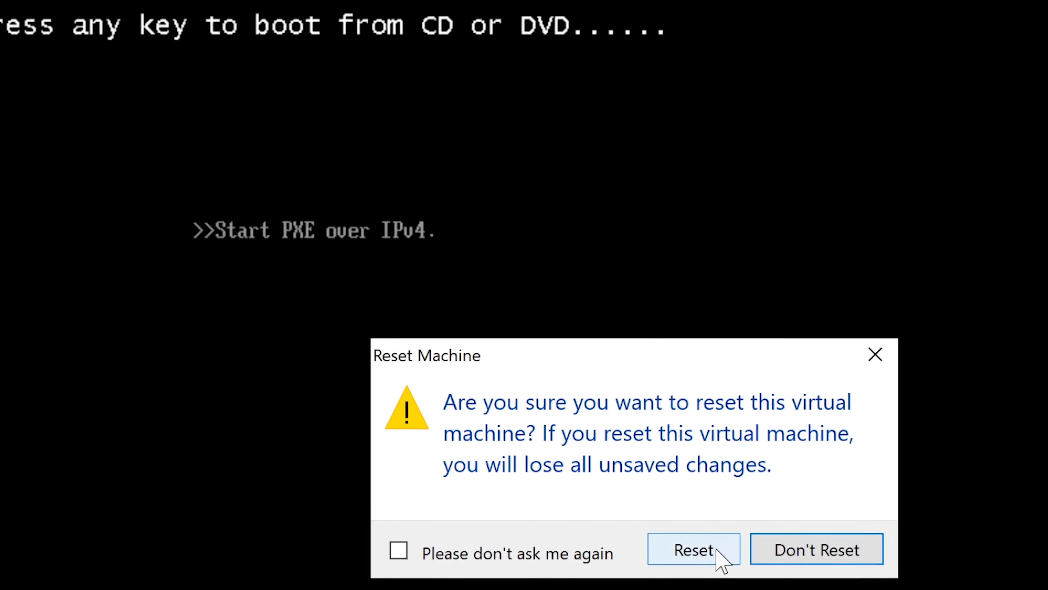
pyautogui.click(737, 584)
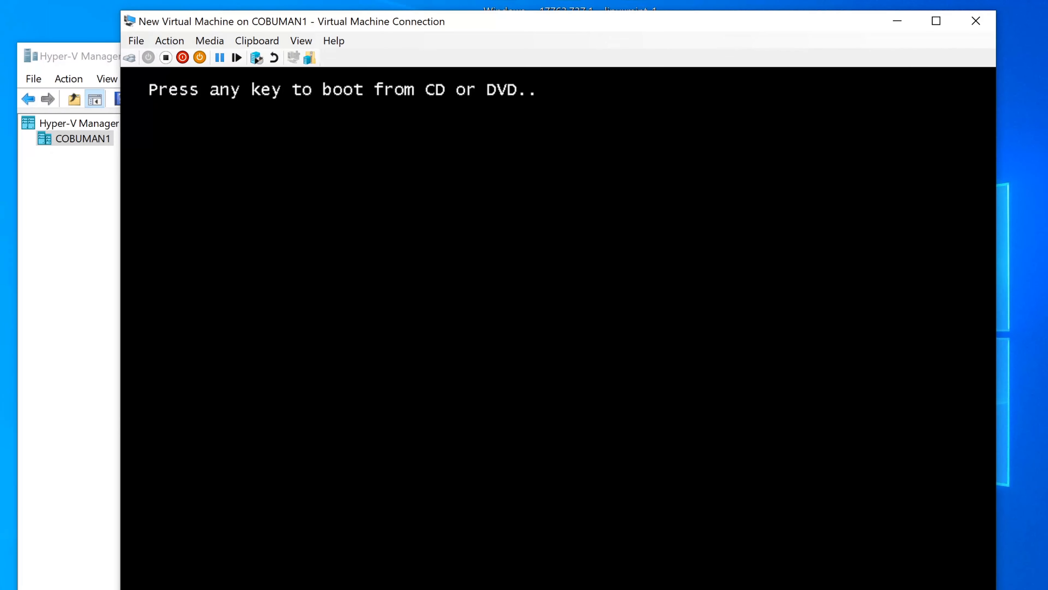
pyautogui.press('Return')
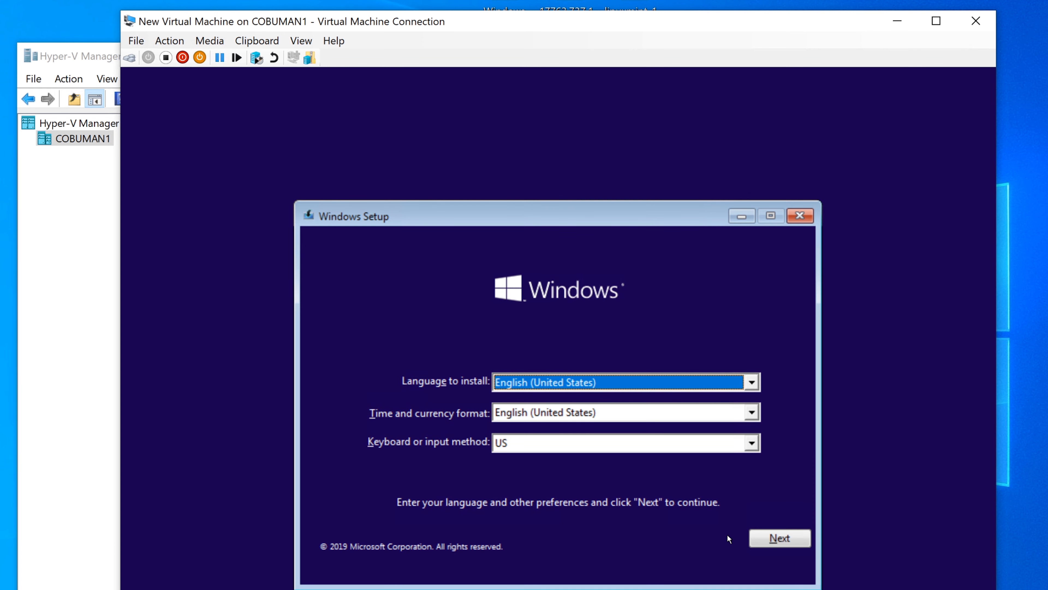
# Begin the Windows installation with the preset English (United States) options and quit setup at the Activate Windows page.
pyautogui.click(777, 536)
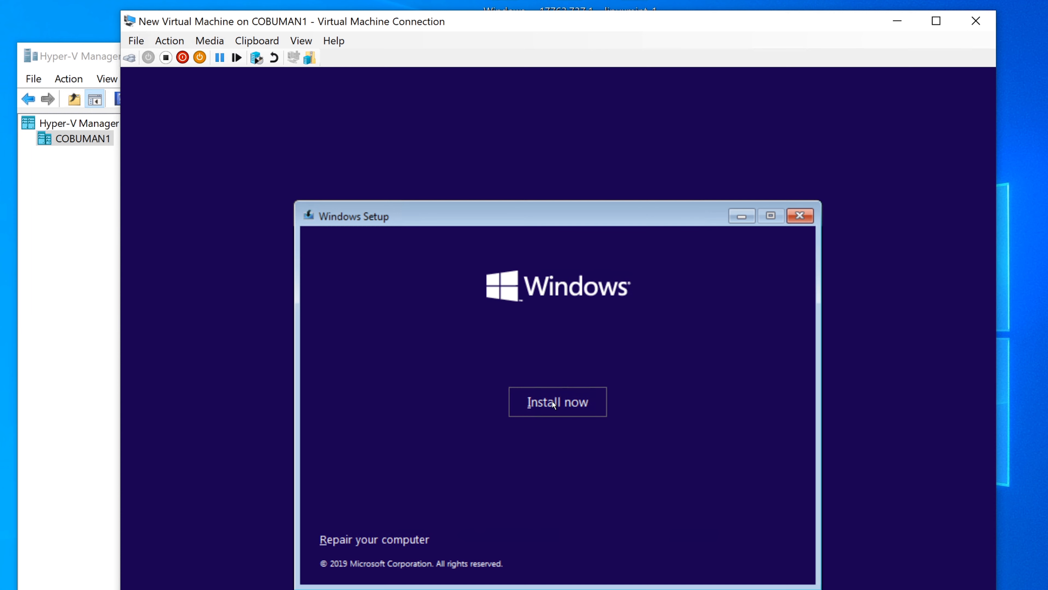
pyautogui.click(567, 404)
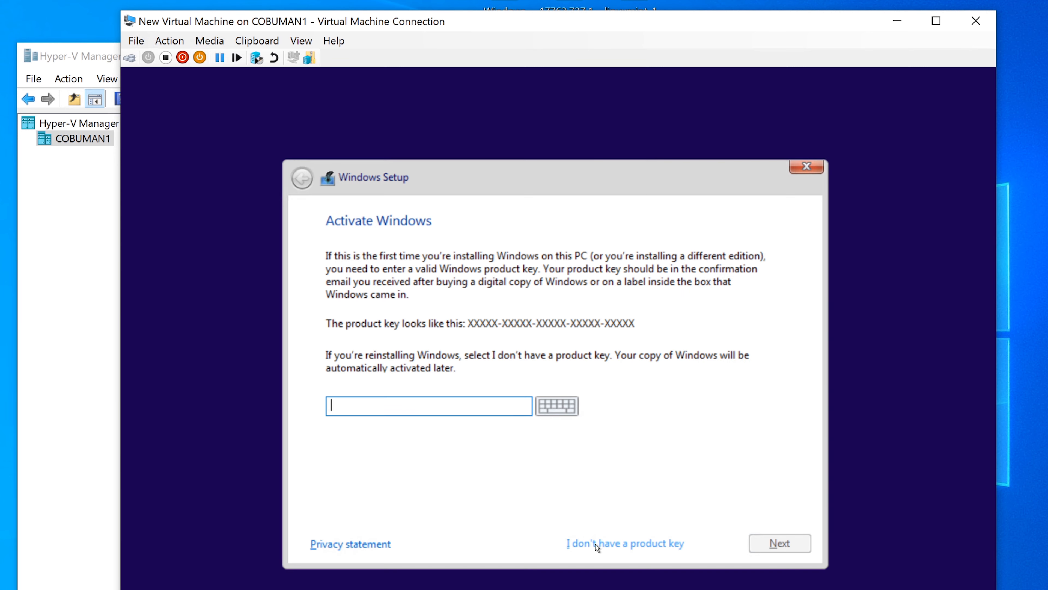
pyautogui.click(807, 167)
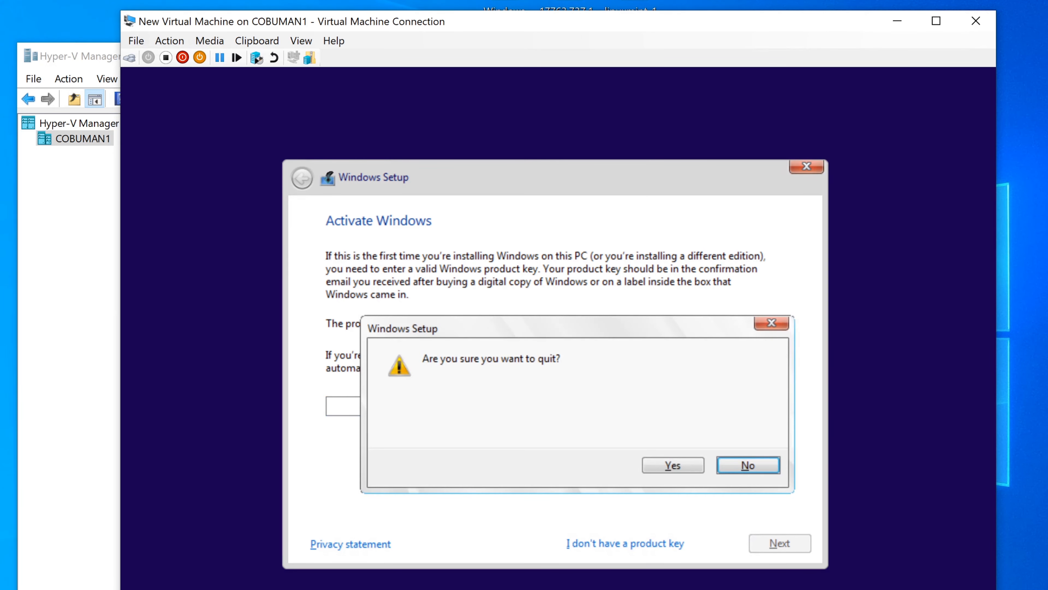
pyautogui.click(673, 465)
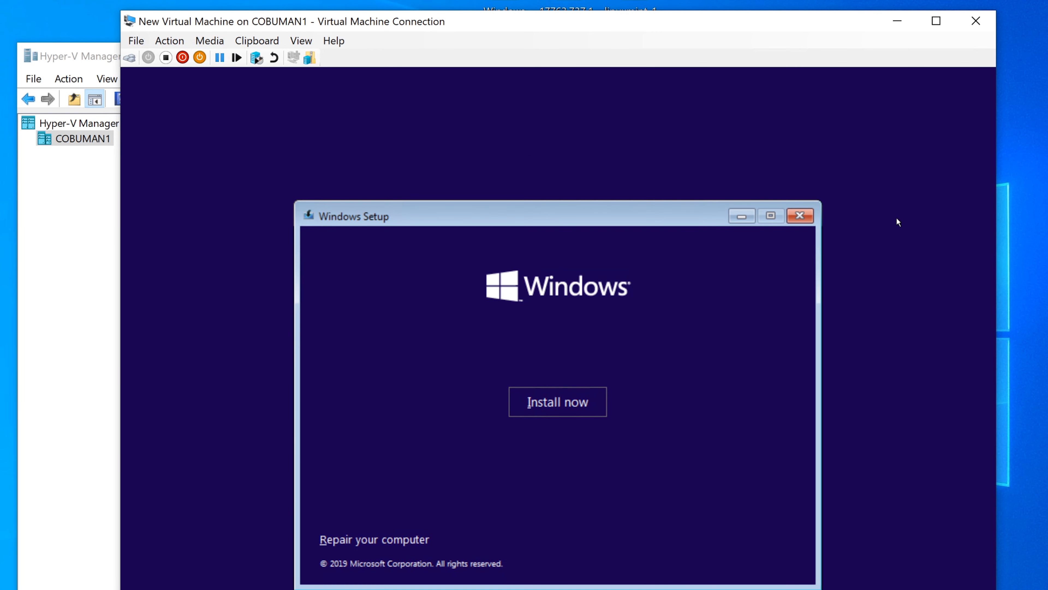
pyautogui.click(800, 215)
pyautogui.click(681, 465)
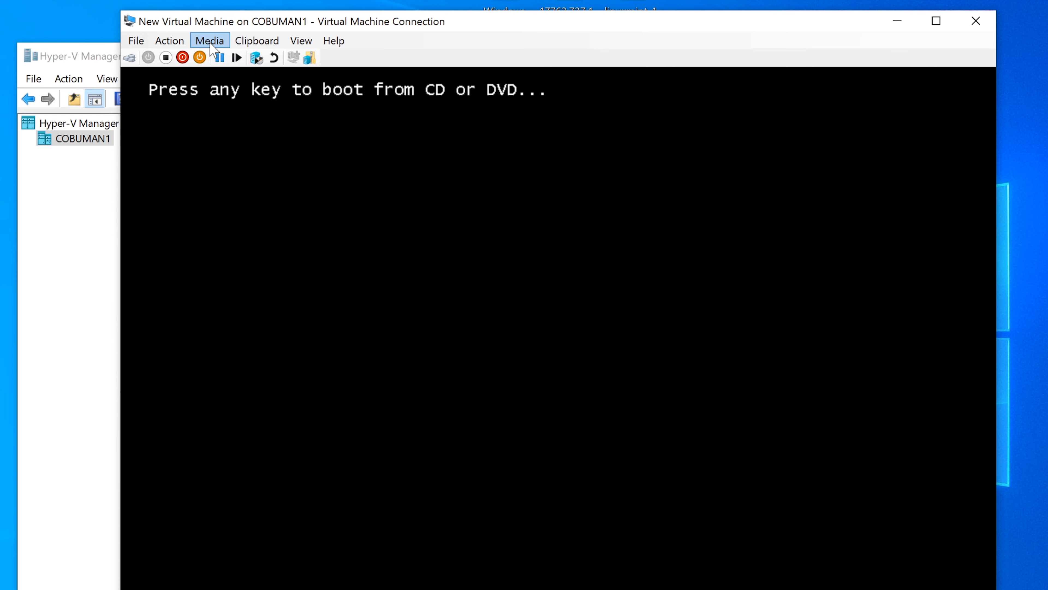
# Eject Windows.iso and insert the 17763.737.190906-2324.rs5_release_svc_refresh ISO image from the Desktop into the virtual DVD drive.
pyautogui.click(209, 41)
pyautogui.moveTo(220, 58)
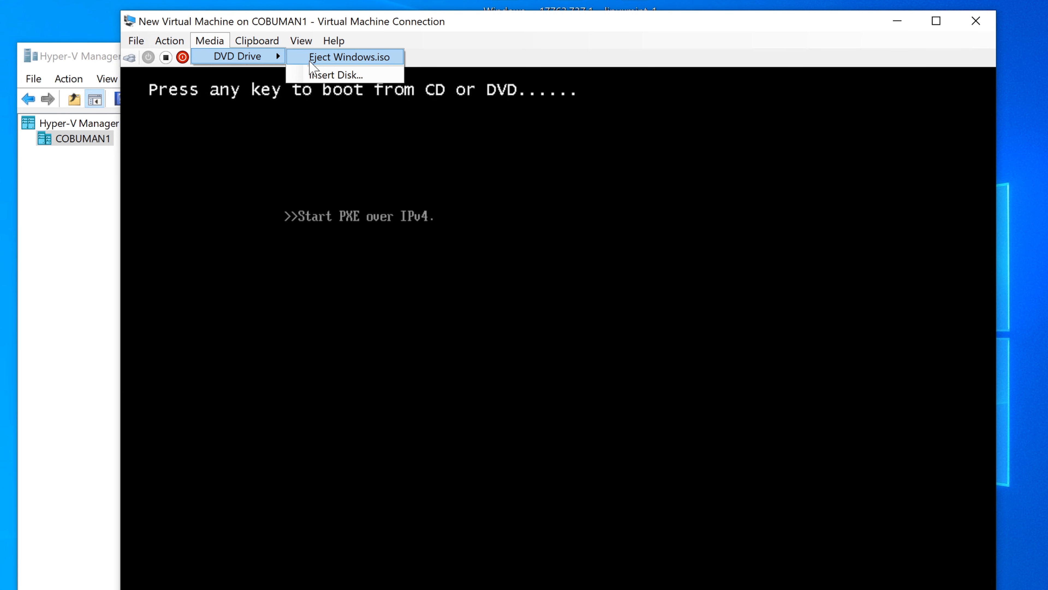
pyautogui.click(349, 57)
pyautogui.click(222, 41)
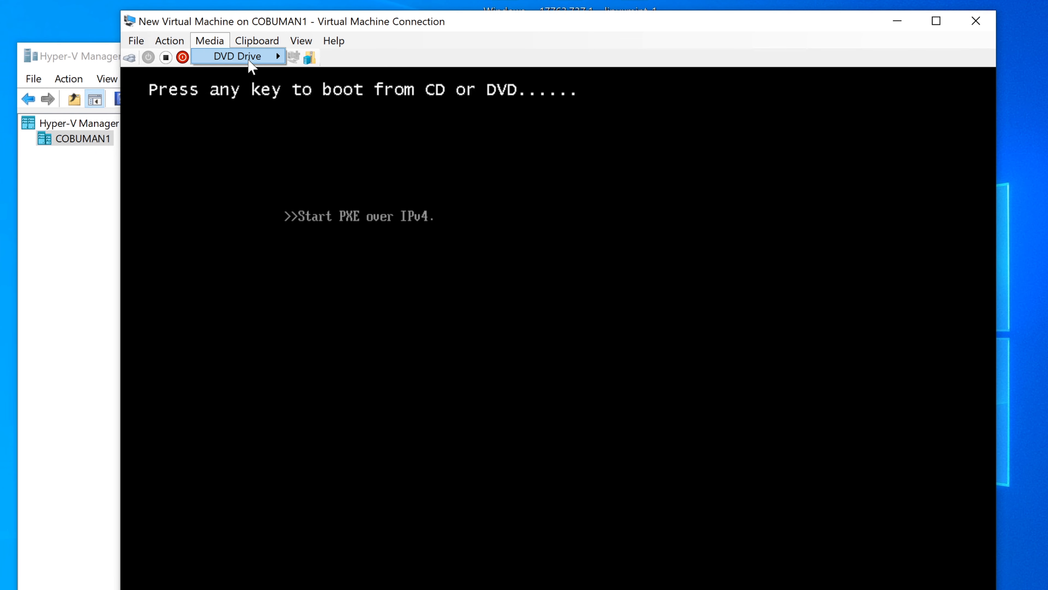
pyautogui.moveTo(265, 56)
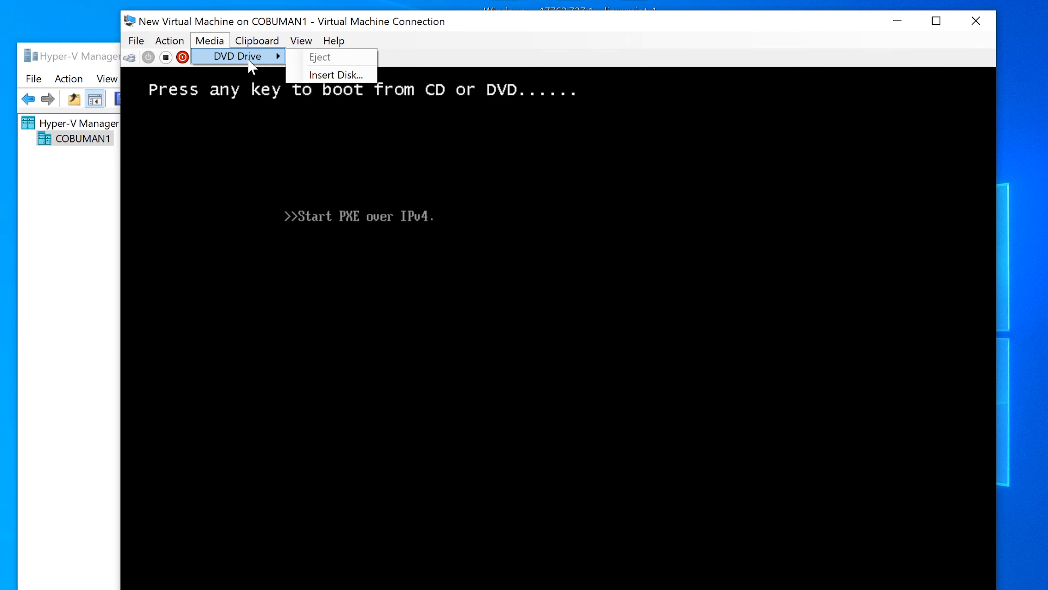
pyautogui.click(326, 75)
pyautogui.click(400, 150)
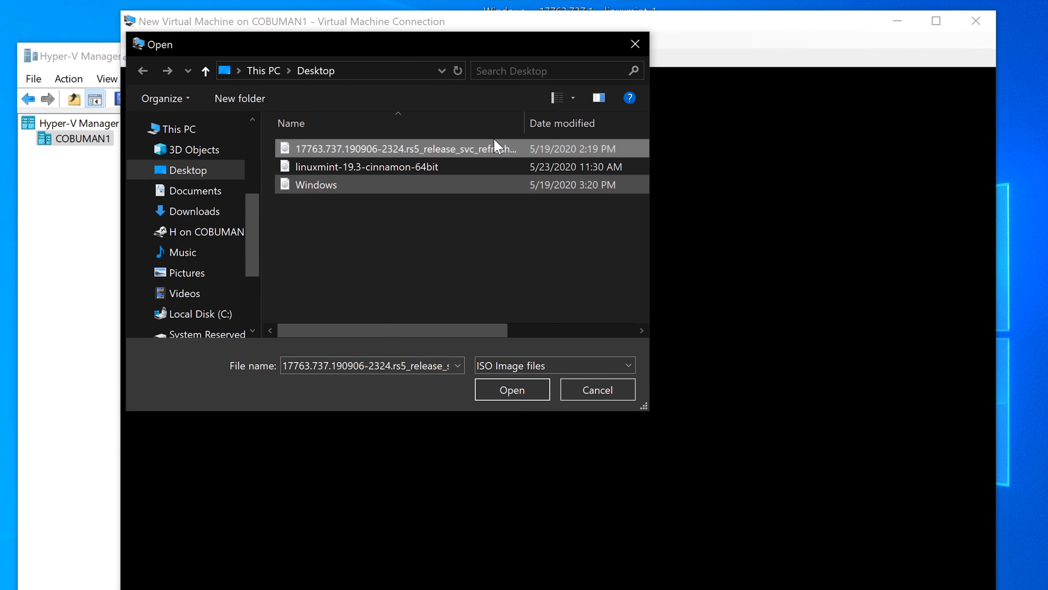
pyautogui.click(506, 393)
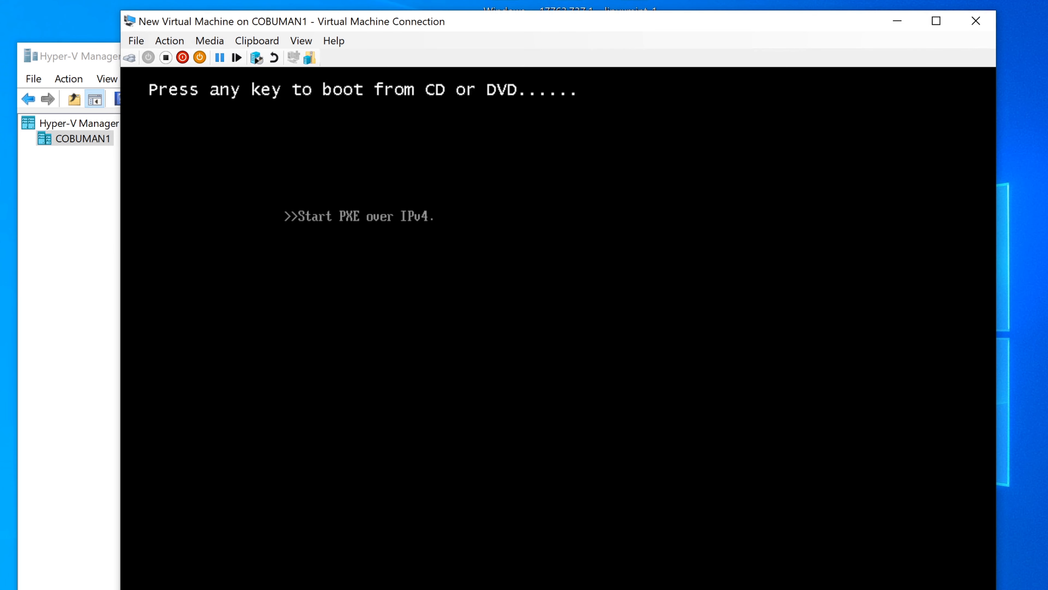
# Reset the virtual machine and boot it from the 17763.737.190906-2324 disc image.
pyautogui.click(236, 57)
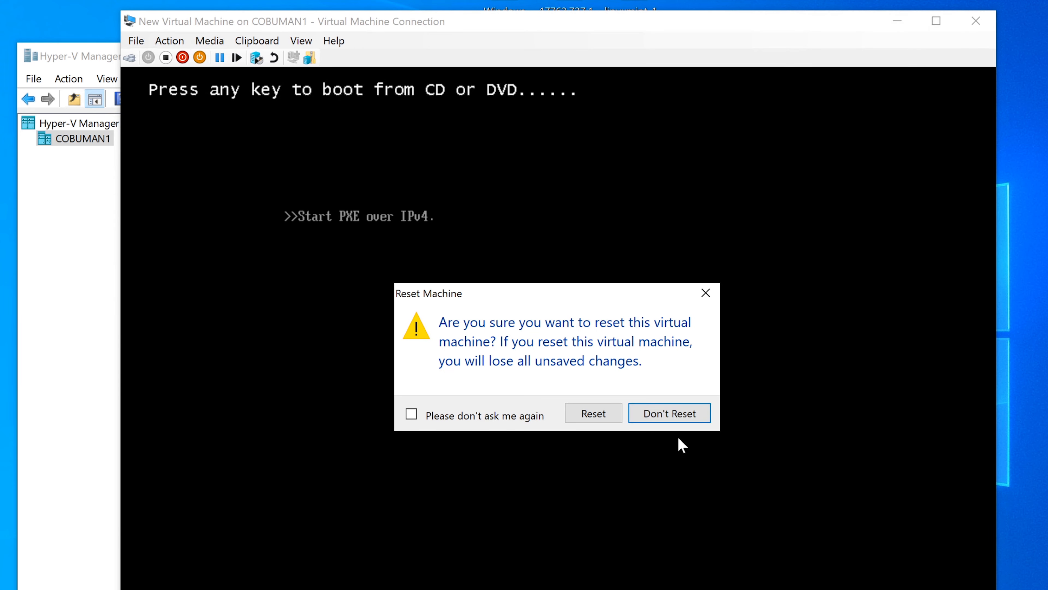
pyautogui.click(593, 414)
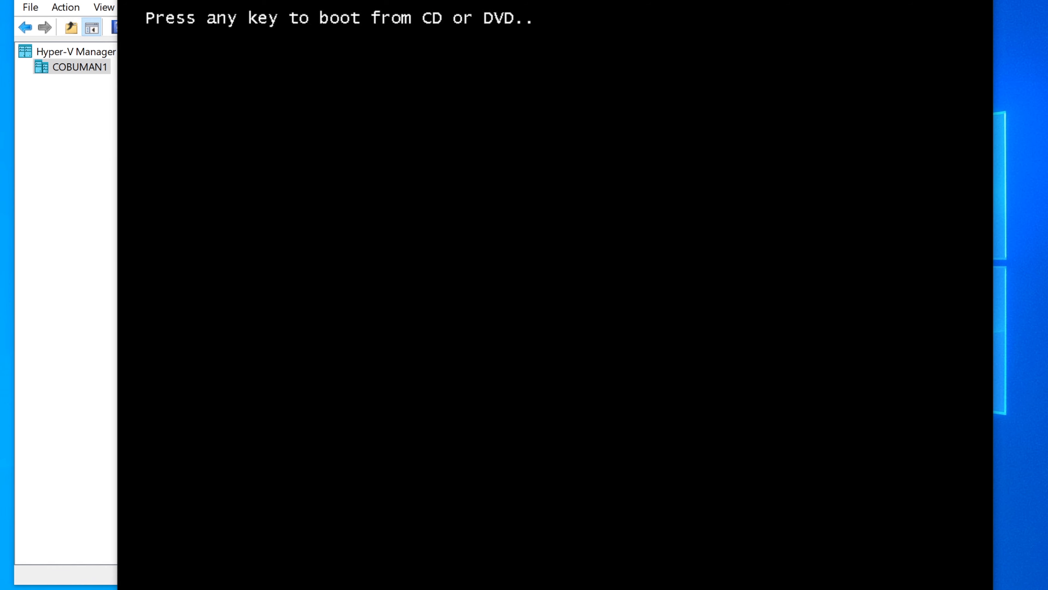
pyautogui.press('Return')
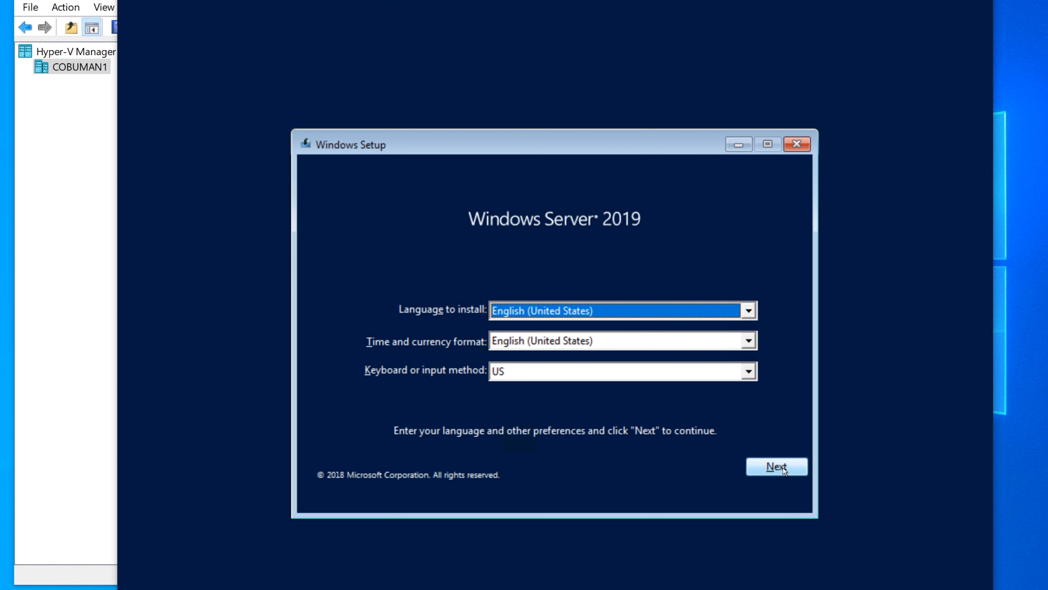
# Cancel the Windows Server 2019 setup and replace the disc image in the virtual DVD drive with linuxmint-19.3-cinnamon-64bit from the Desktop.
pyautogui.click(799, 145)
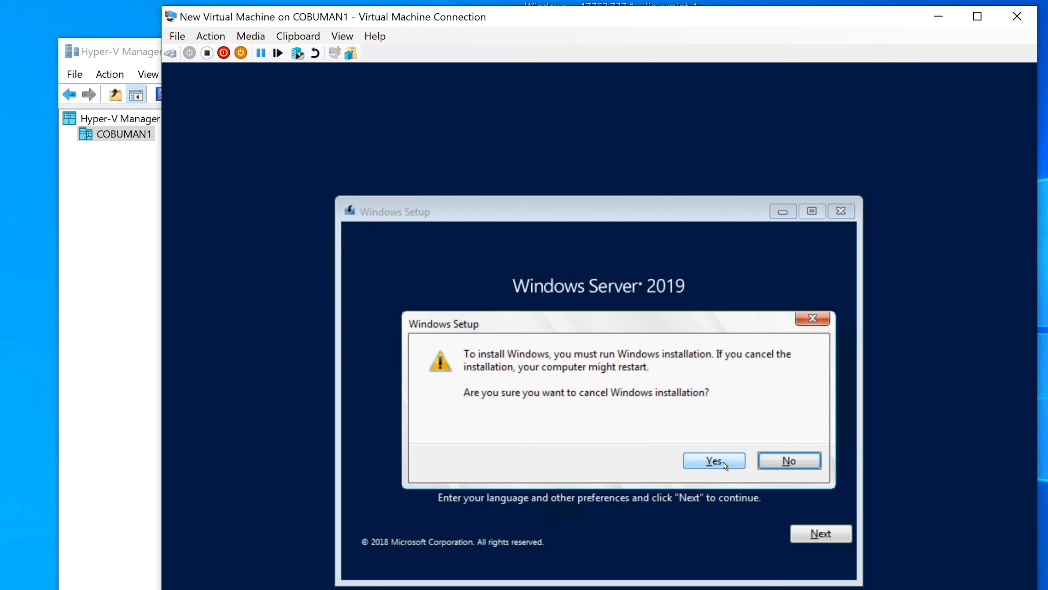
pyautogui.click(676, 398)
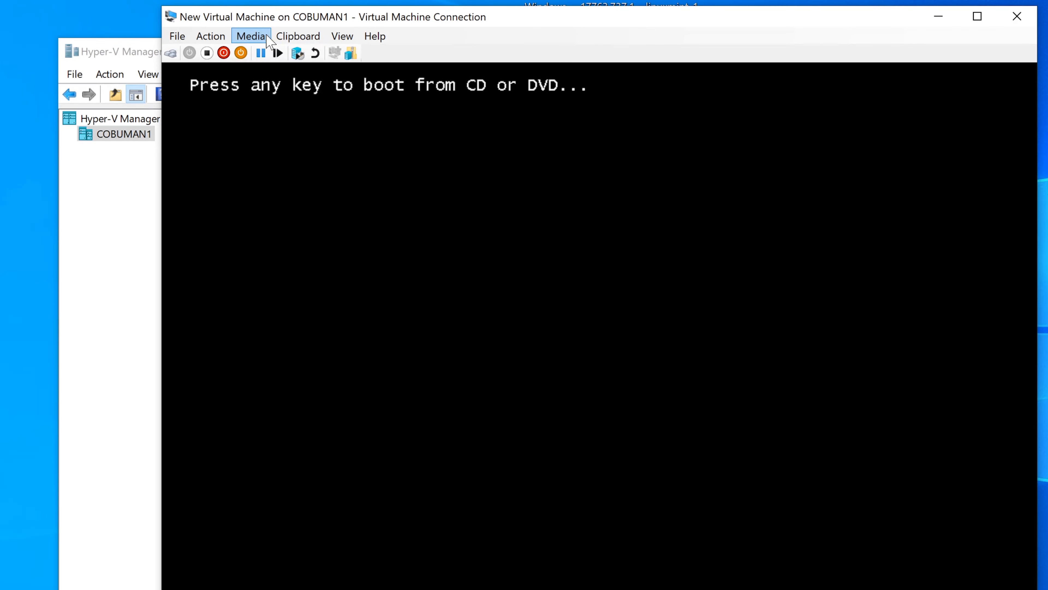
pyautogui.click(251, 36)
pyautogui.moveTo(305, 51)
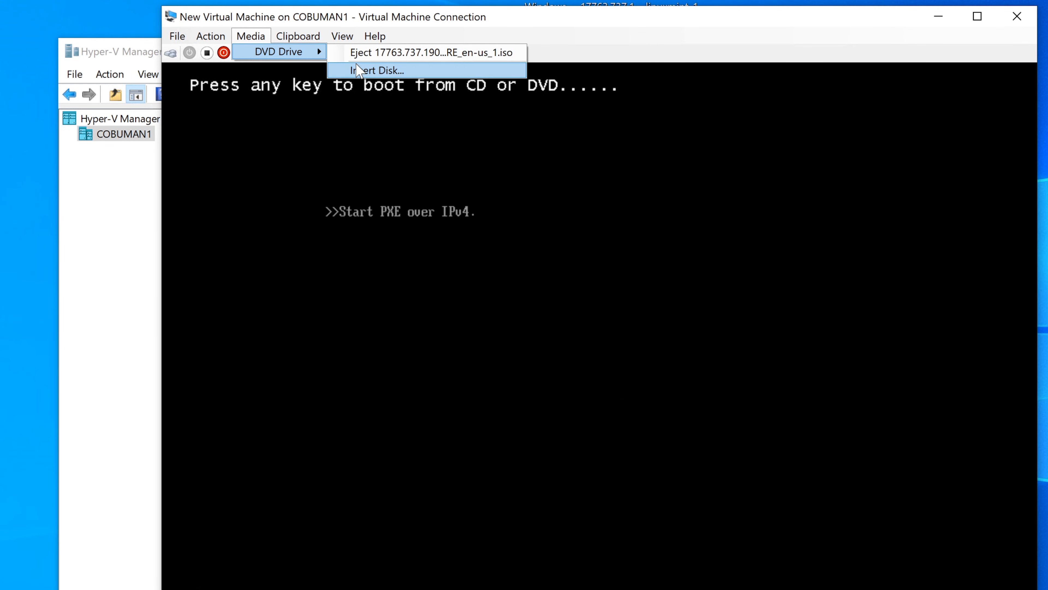
pyautogui.click(356, 58)
pyautogui.click(251, 36)
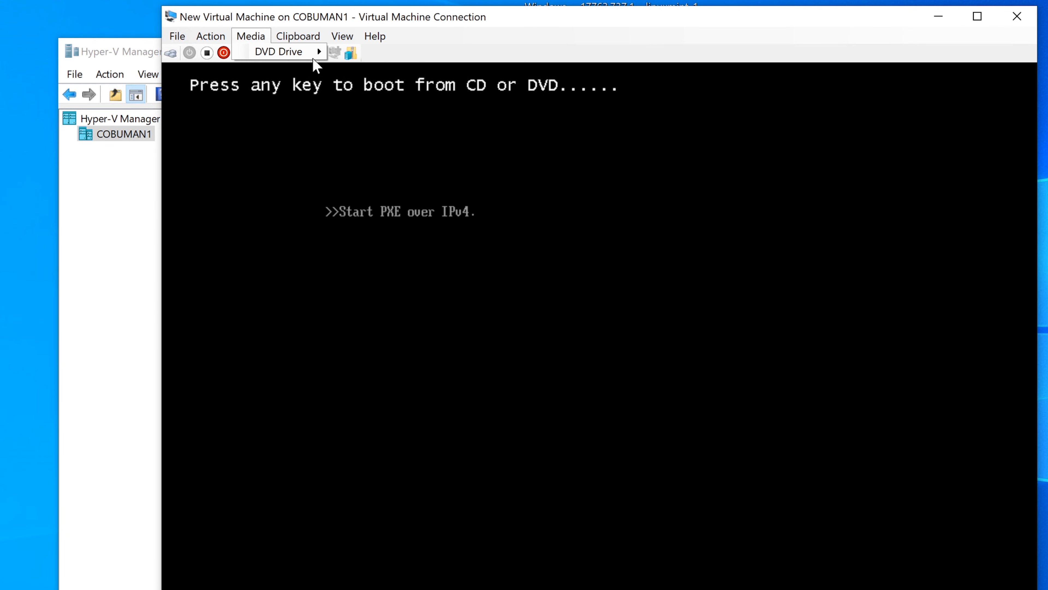
pyautogui.moveTo(316, 49)
pyautogui.click(353, 68)
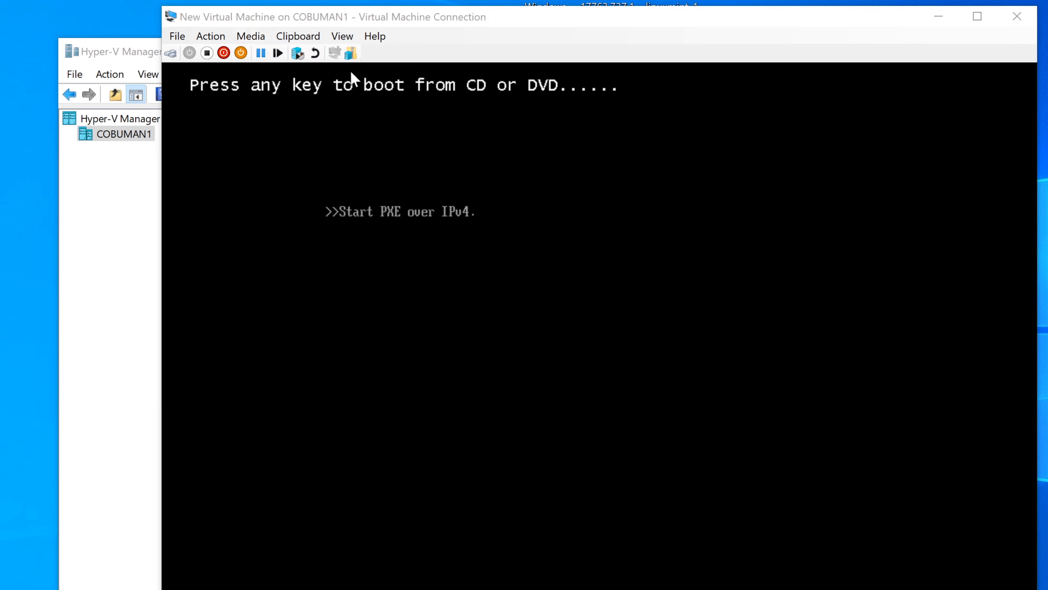
pyautogui.click(397, 162)
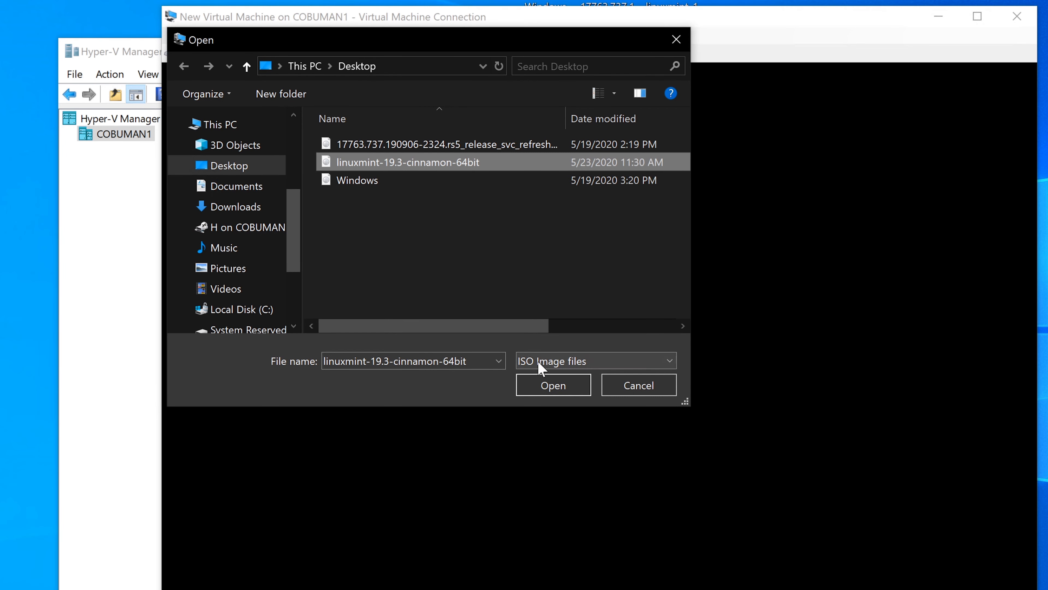
pyautogui.click(553, 387)
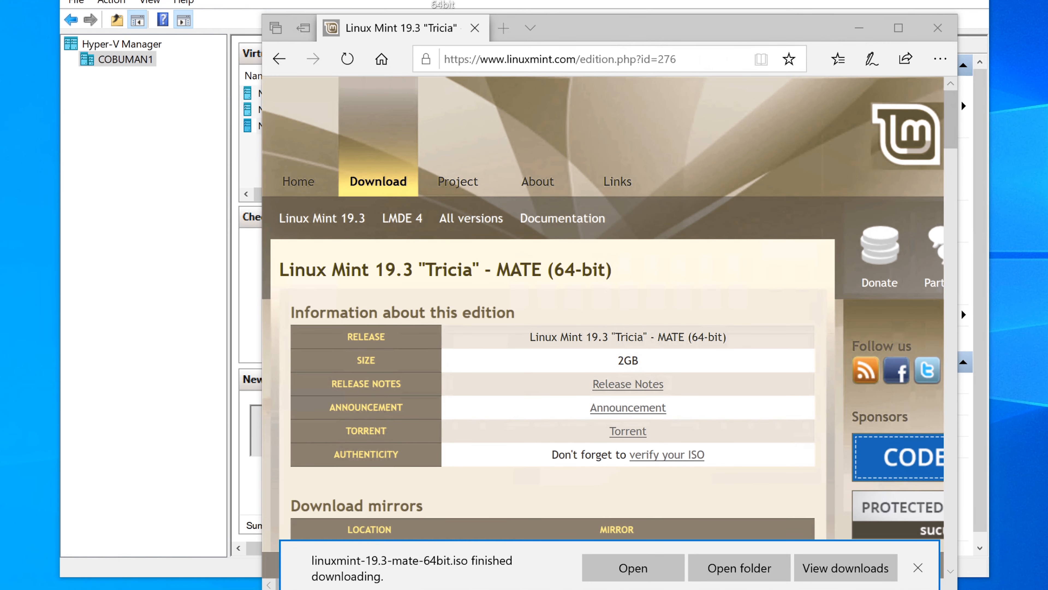
# Move the downloaded linuxmint-19.3-mate-64bit image from the Downloads folder to the Desktop, and close the folder and browser windows.
pyautogui.click(745, 570)
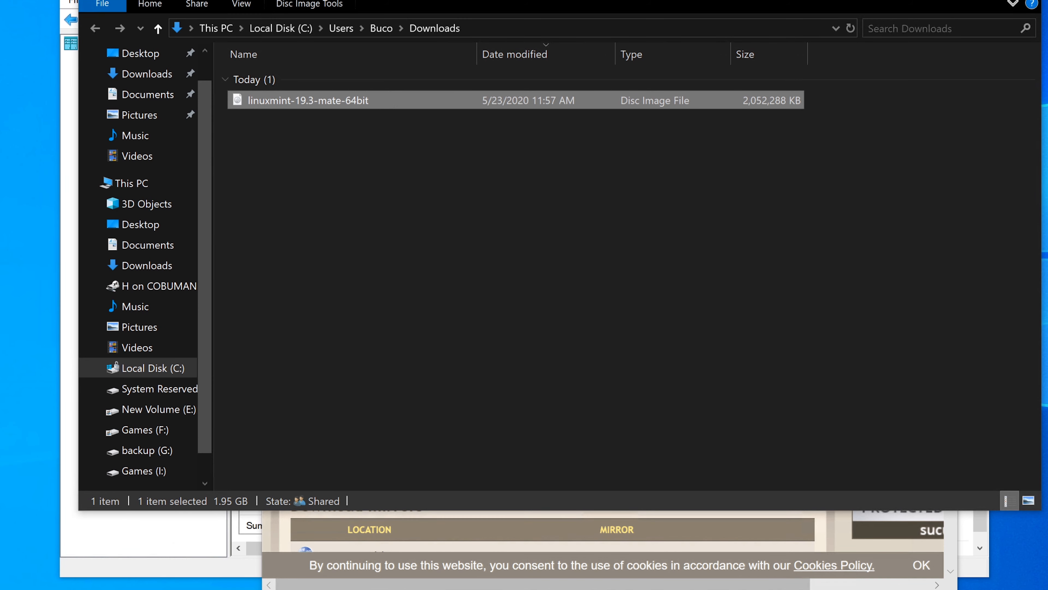
pyautogui.press('Delete')
pyautogui.hotkey('alt', 'F4')
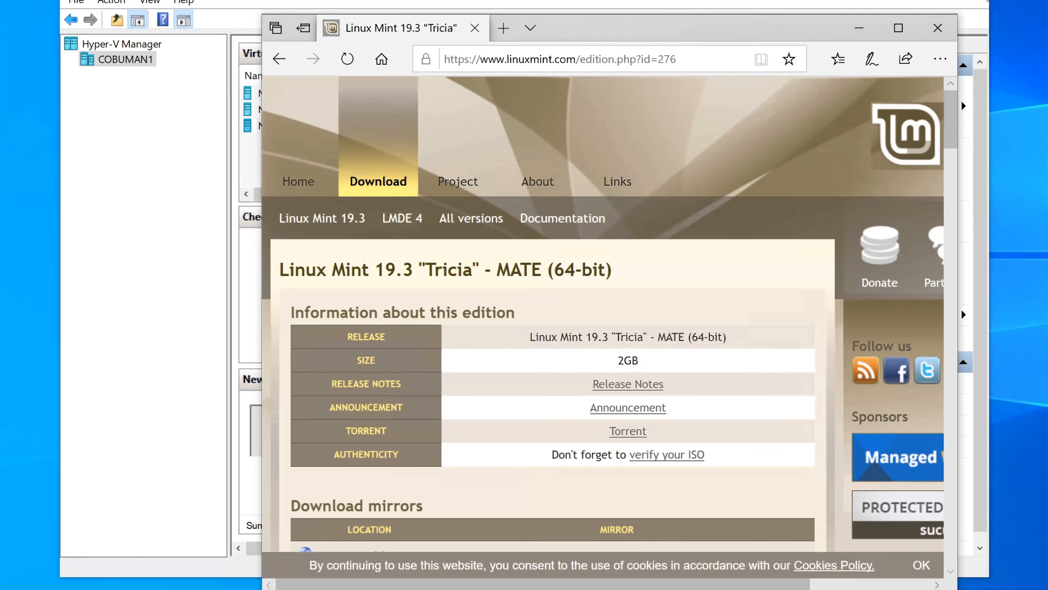
pyautogui.click(941, 21)
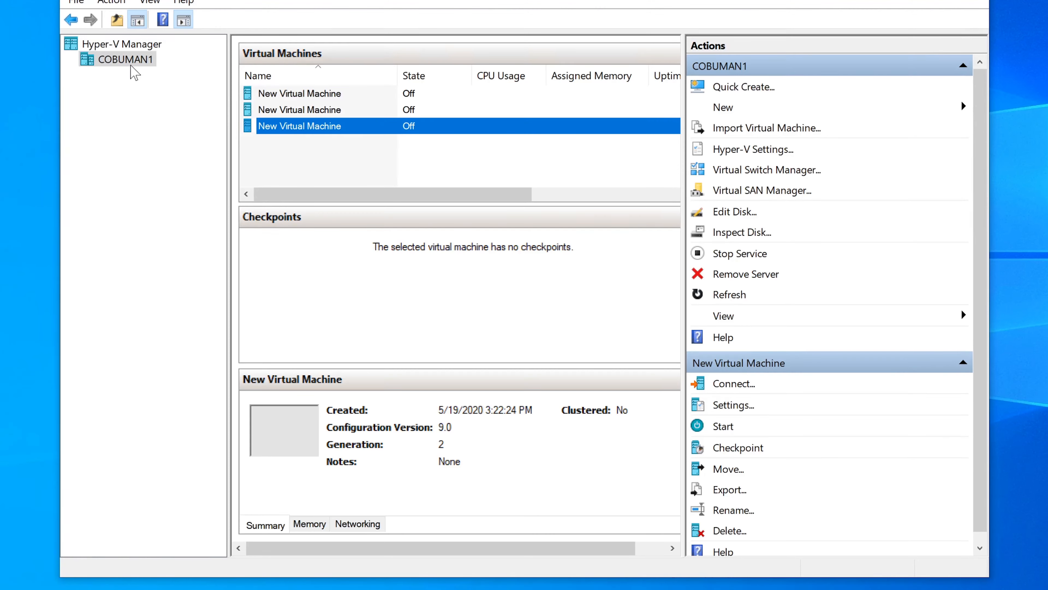
# Start a quick-create virtual machine from a local installation source with the Windows Secure Boot option turned off.
pyautogui.click(745, 87)
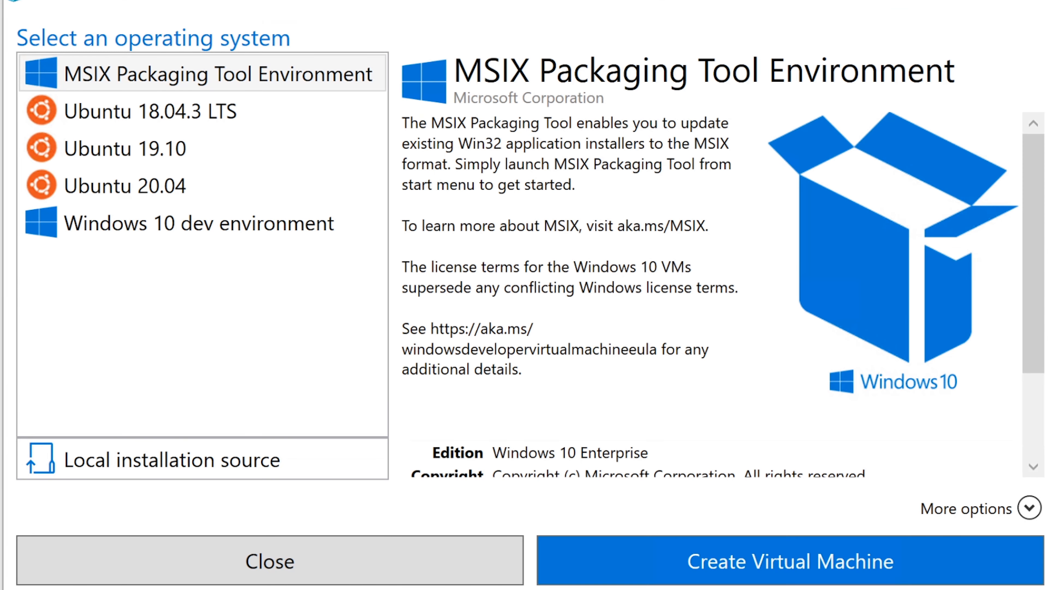
pyautogui.click(161, 459)
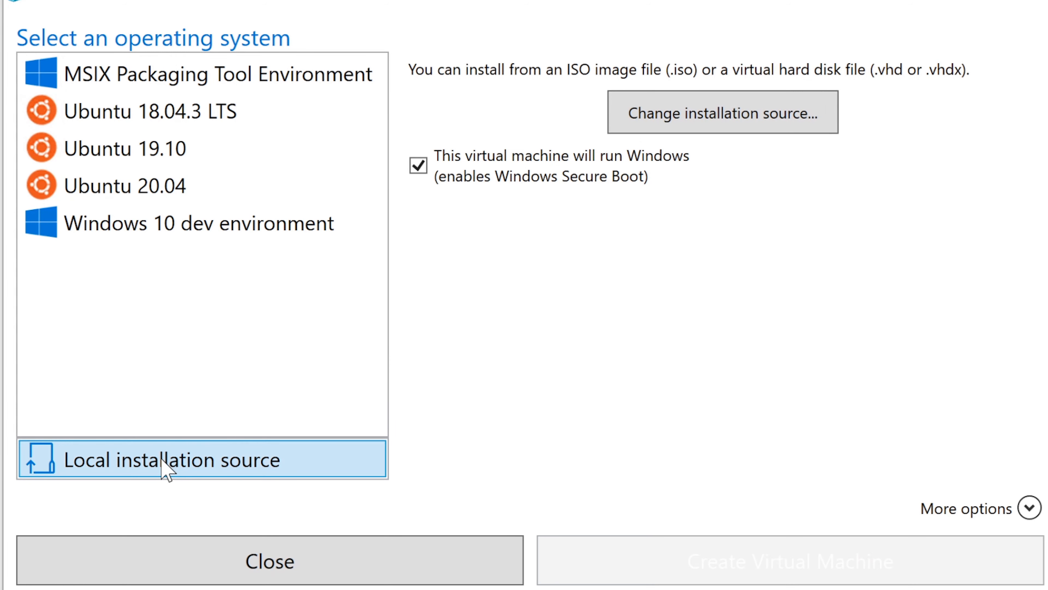
pyautogui.click(418, 165)
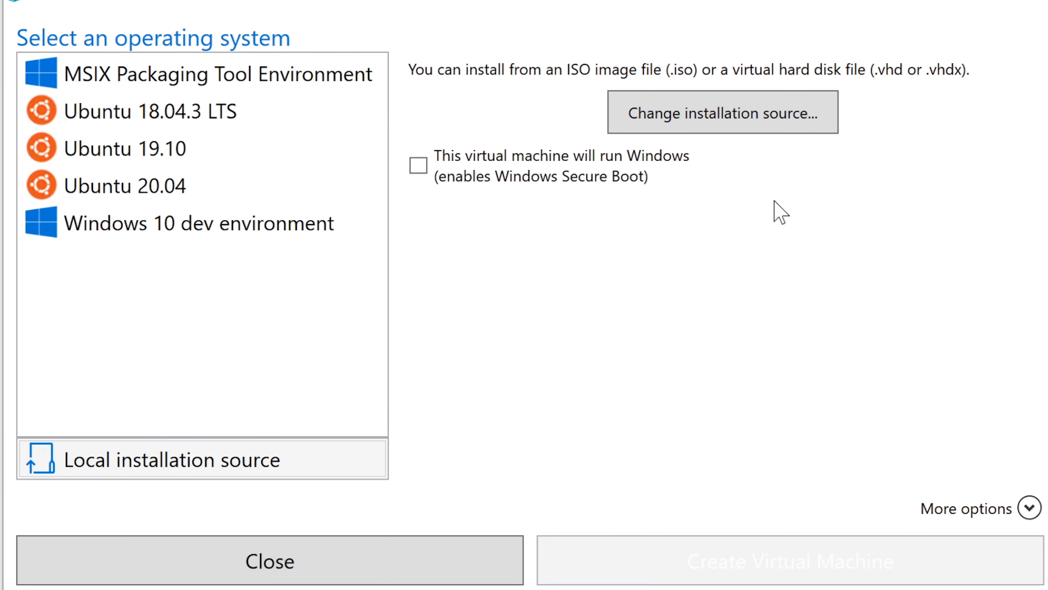
# Choose linuxmint-19.3-mate-64bit from the Desktop as the installation source and create the virtual machine.
pyautogui.click(768, 120)
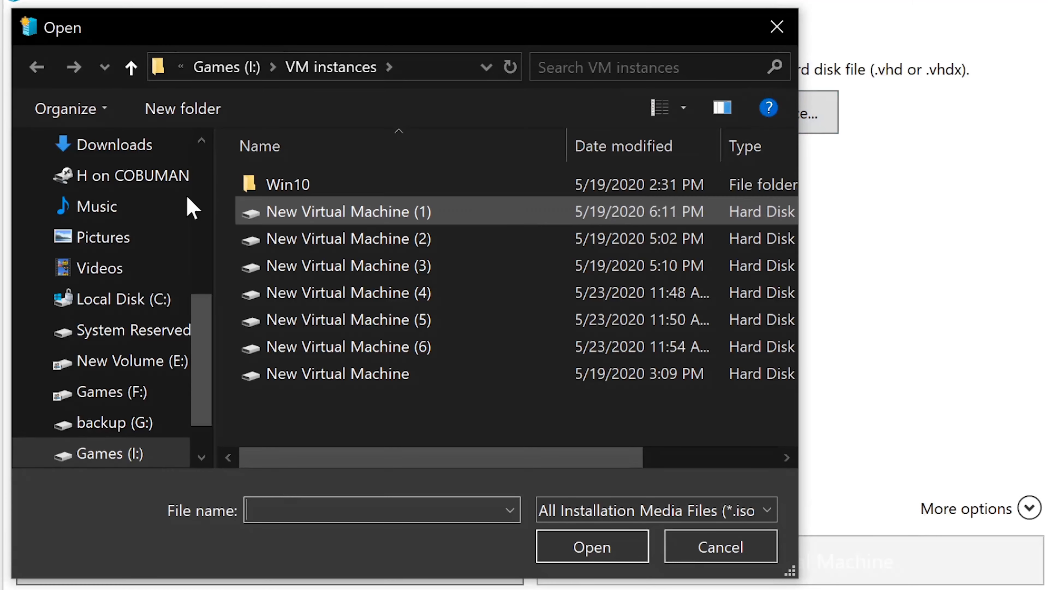
pyautogui.scroll(2, 118, 214)
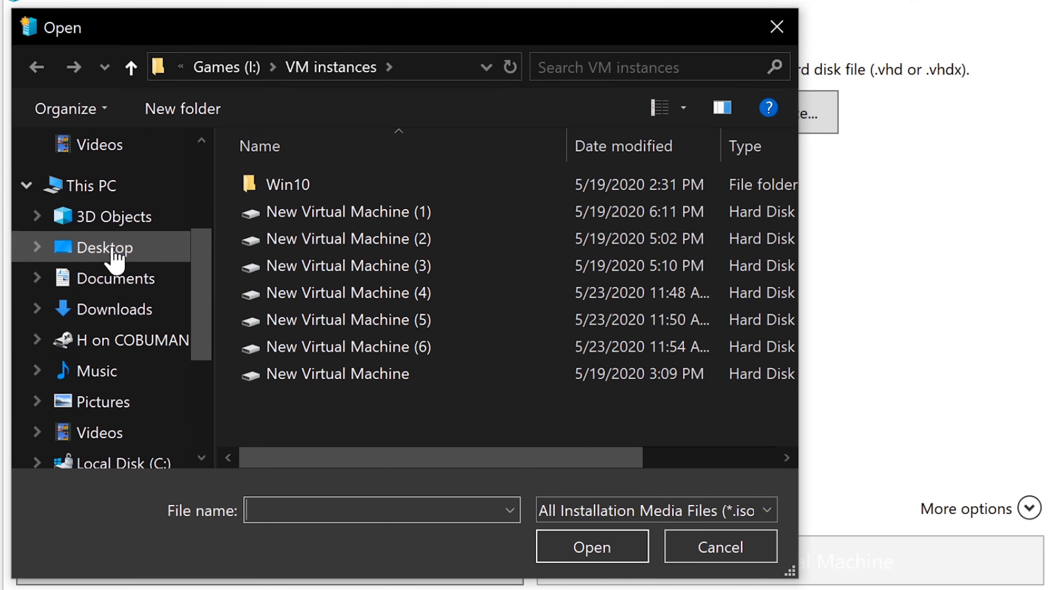
pyautogui.click(116, 252)
pyautogui.click(322, 217)
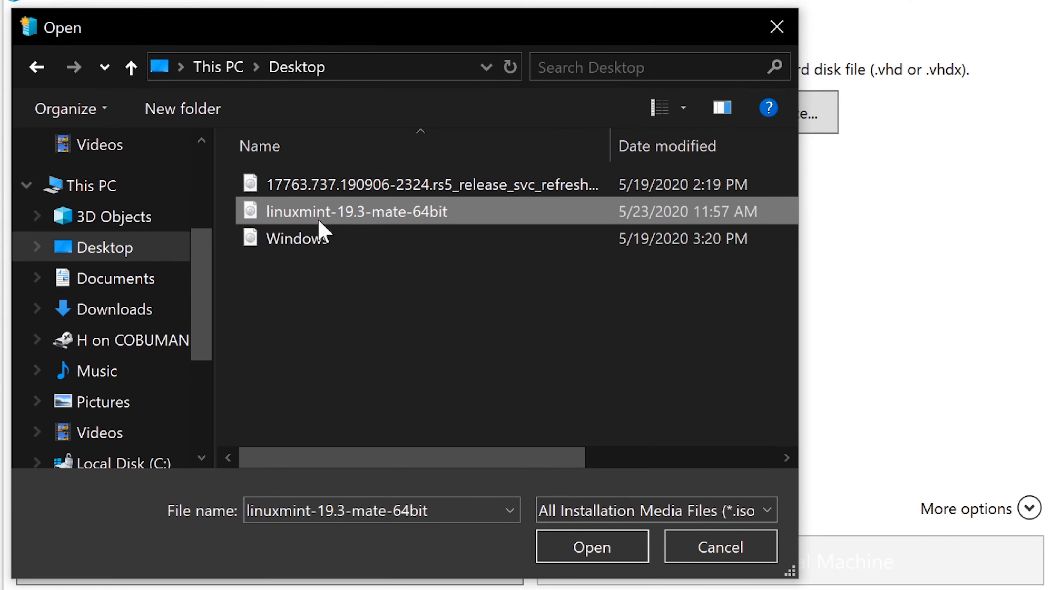
pyautogui.click(608, 545)
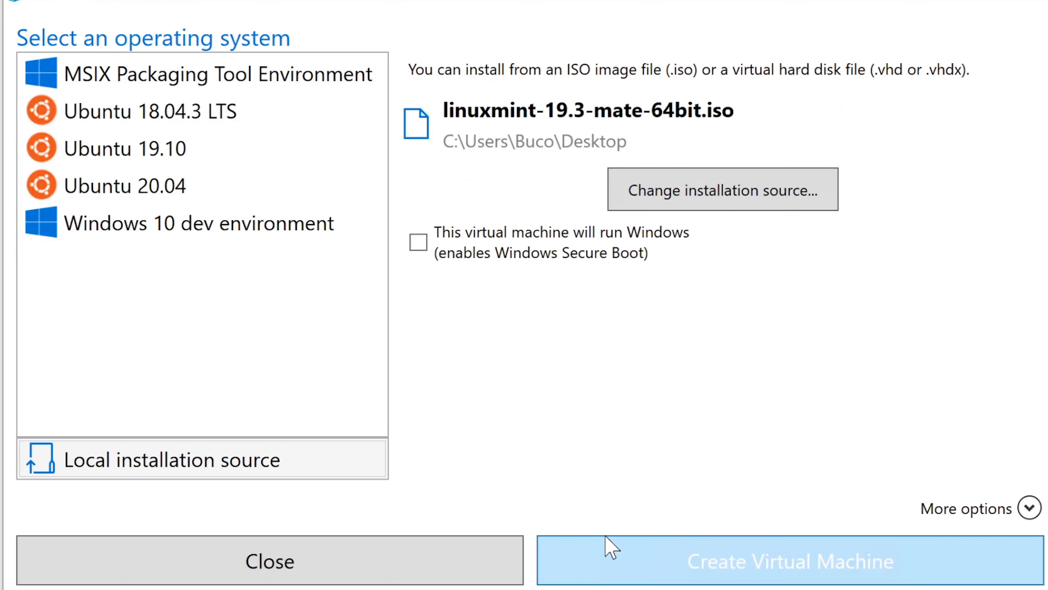
pyautogui.click(790, 548)
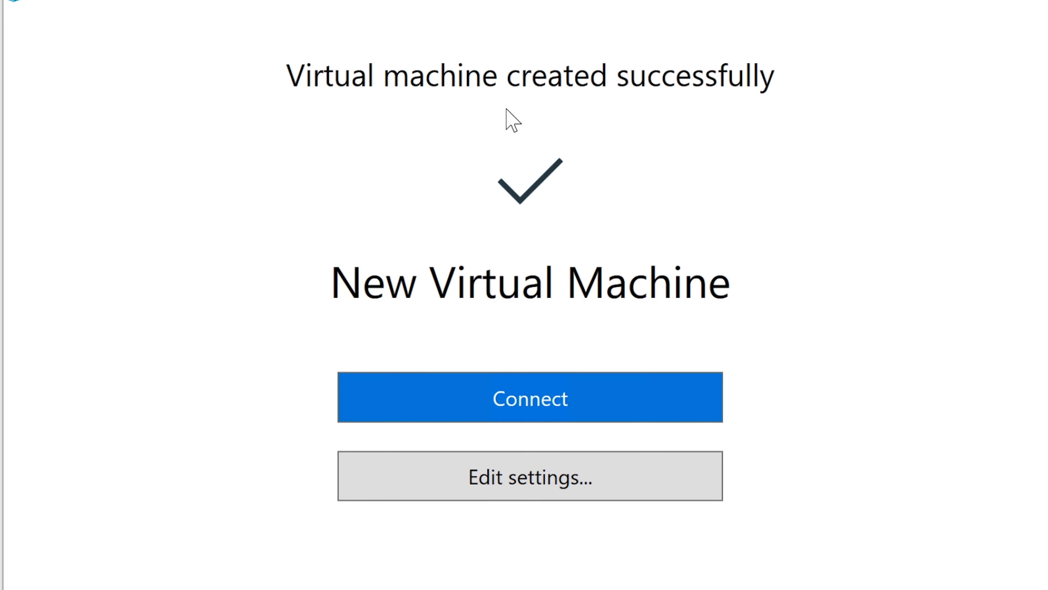
# Review the new virtual machine's firmware, memory and hard drive settings, and set its number of virtual processors to 3.
pyautogui.click(558, 485)
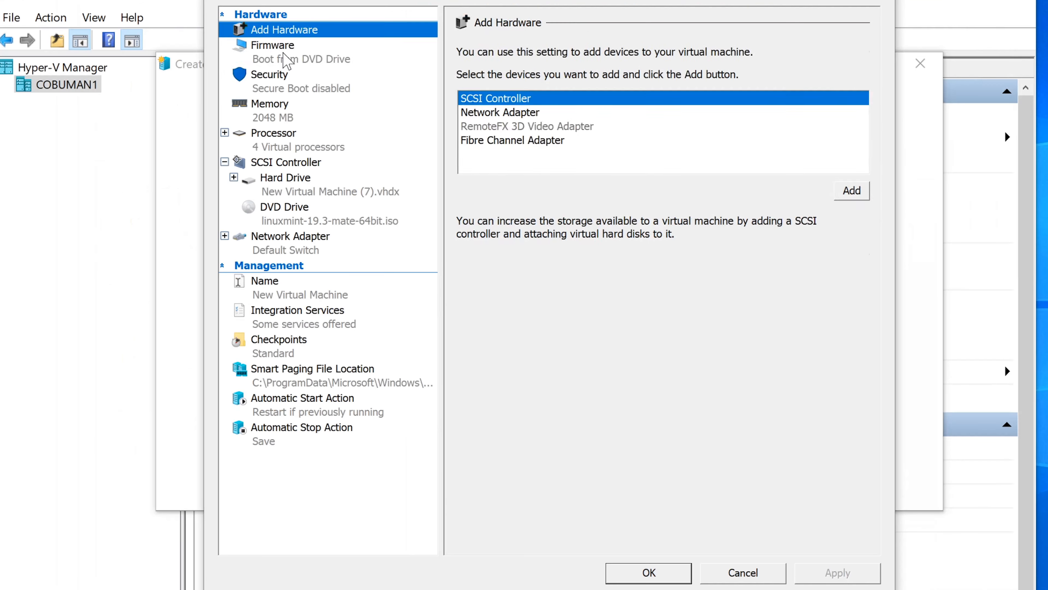
pyautogui.click(285, 54)
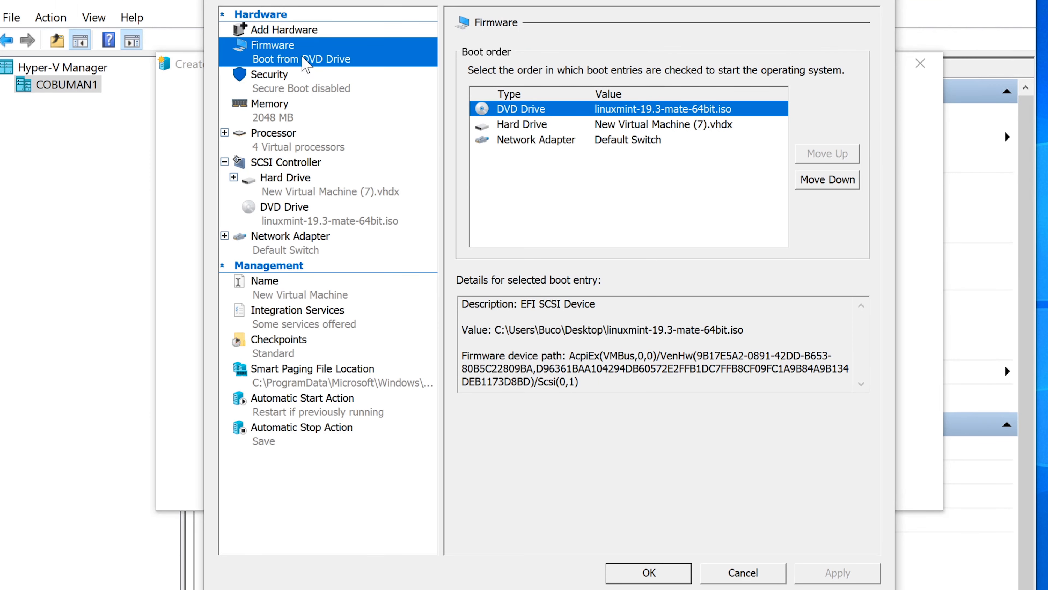
pyautogui.click(273, 108)
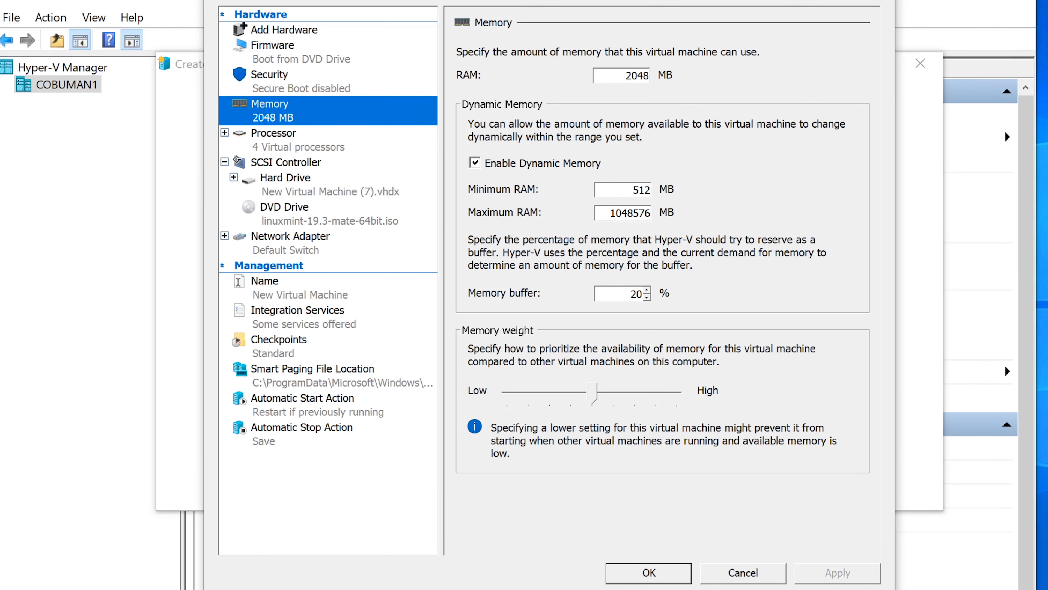
pyautogui.click(302, 150)
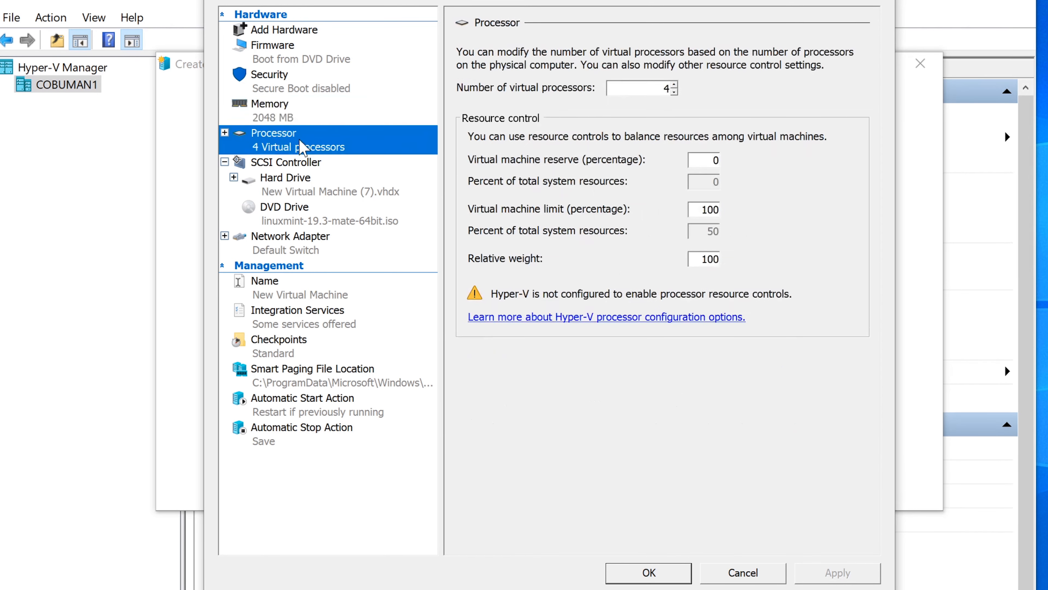
pyautogui.click(674, 92)
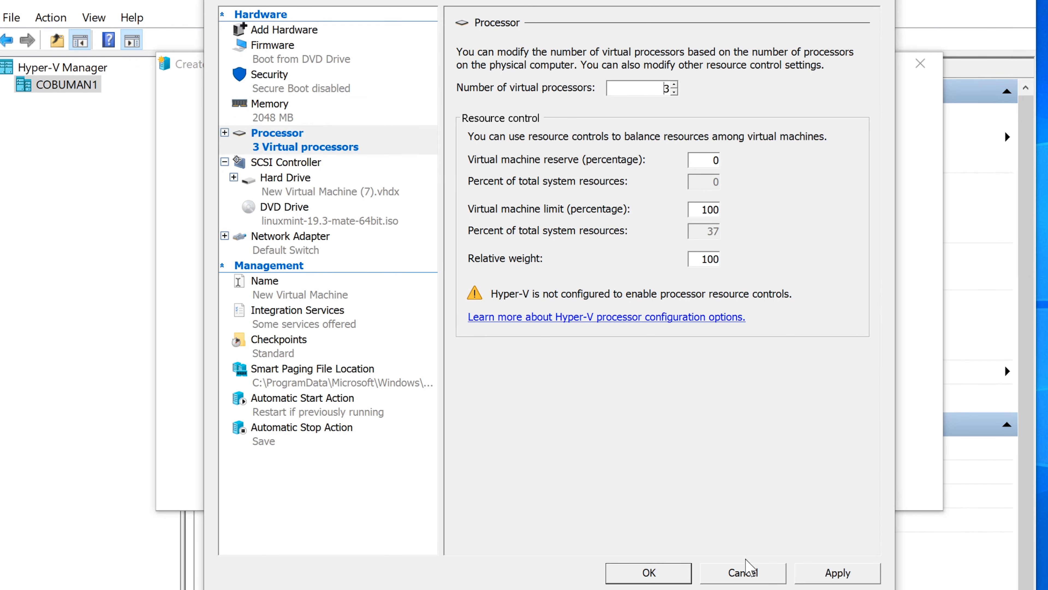
pyautogui.click(827, 573)
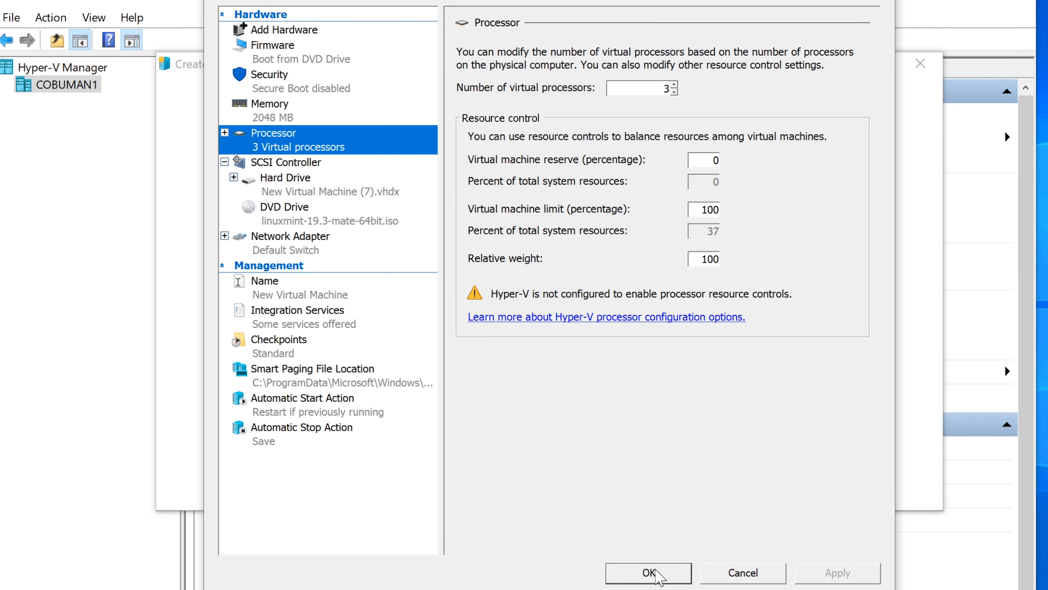
pyautogui.click(306, 194)
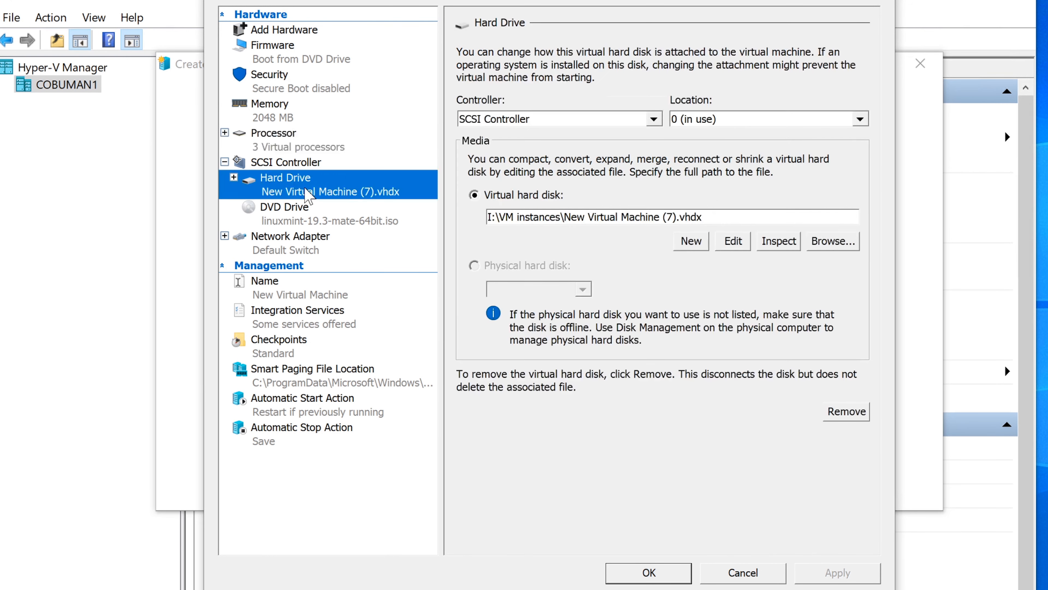
pyautogui.click(656, 574)
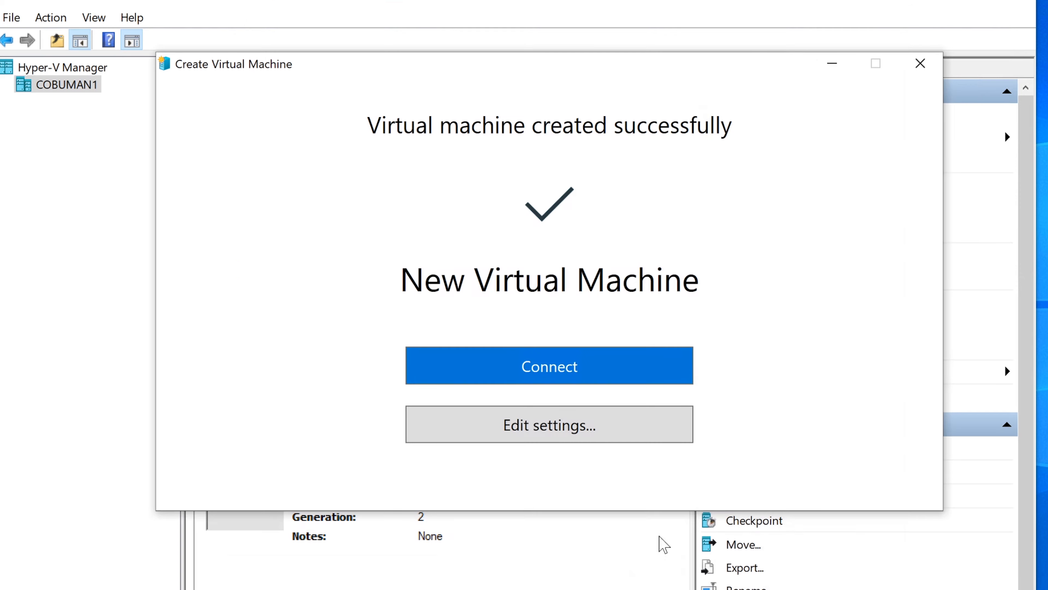
# Connect to the new virtual machine, then eject linuxmint-19.3-mate-64bit.iso and reinsert it from the Desktop into the virtual DVD drive.
pyautogui.click(513, 358)
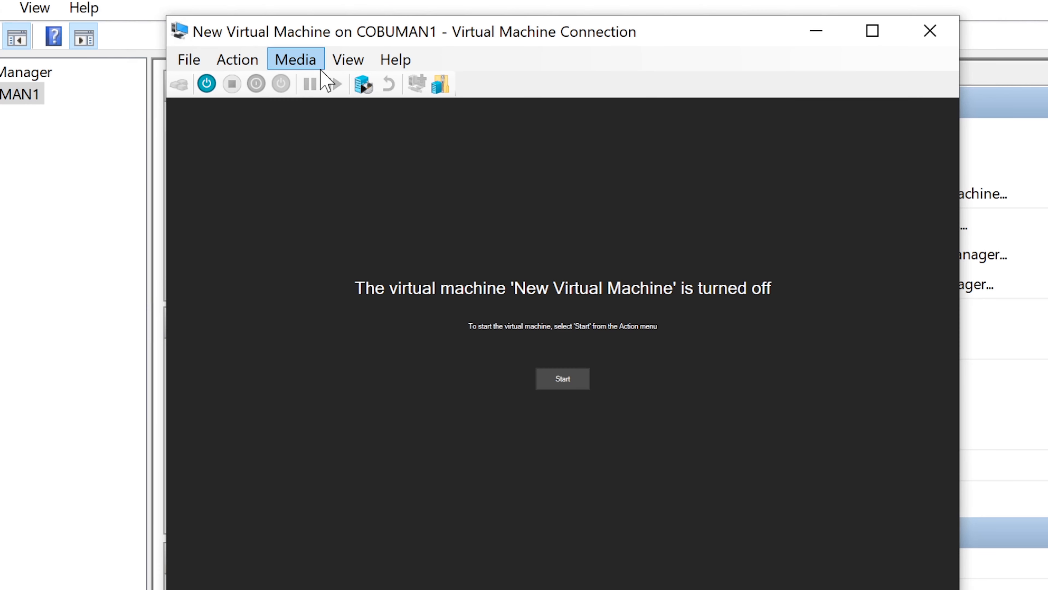
pyautogui.click(319, 66)
pyautogui.moveTo(325, 93)
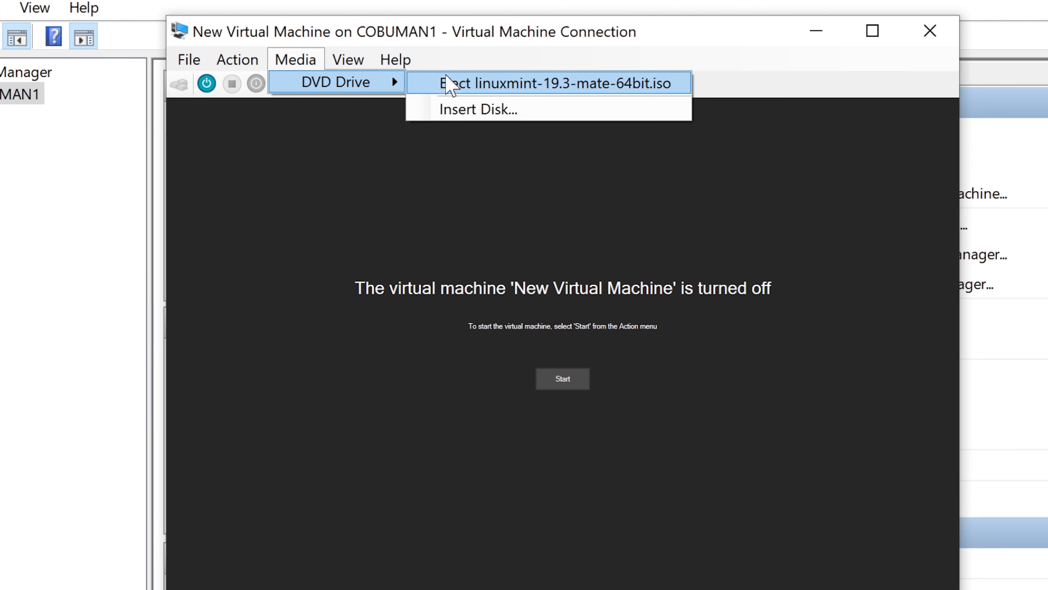
pyautogui.click(458, 82)
pyautogui.click(298, 62)
pyautogui.click(298, 56)
pyautogui.moveTo(408, 84)
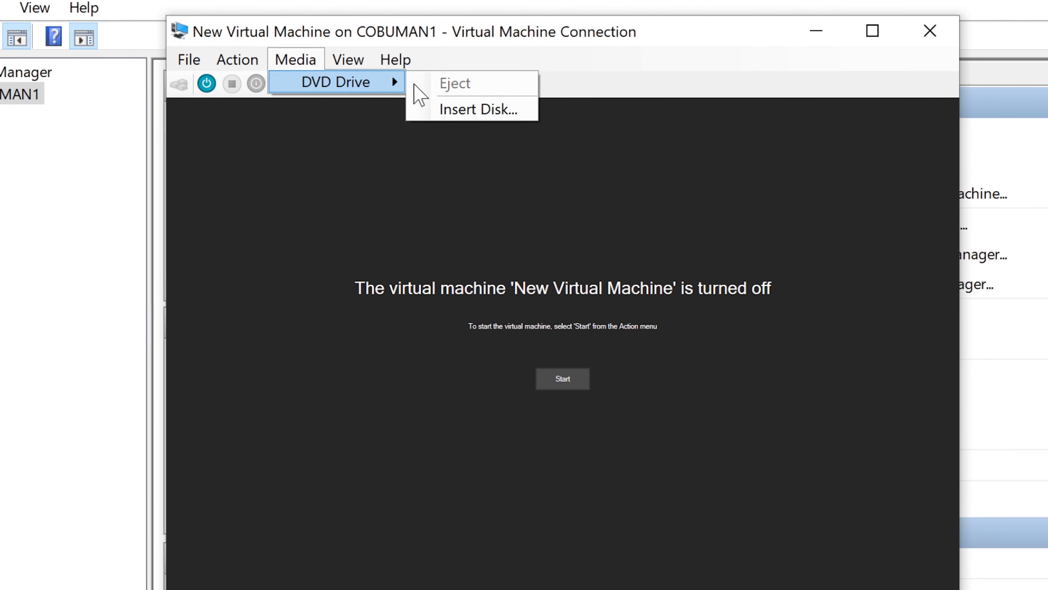
pyautogui.click(438, 107)
pyautogui.doubleClick(488, 325)
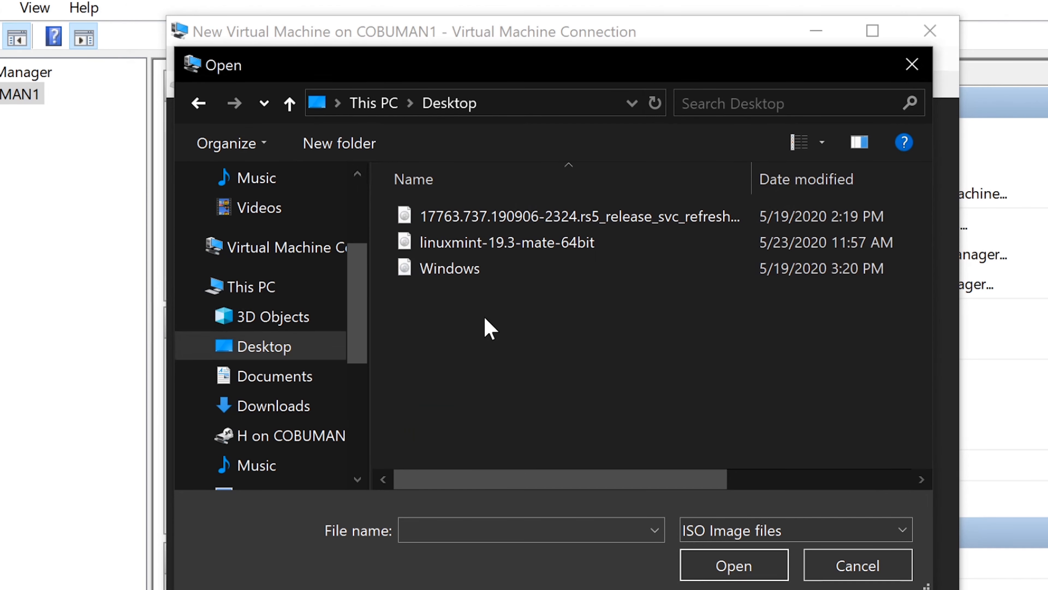
pyautogui.click(522, 255)
pyautogui.click(742, 567)
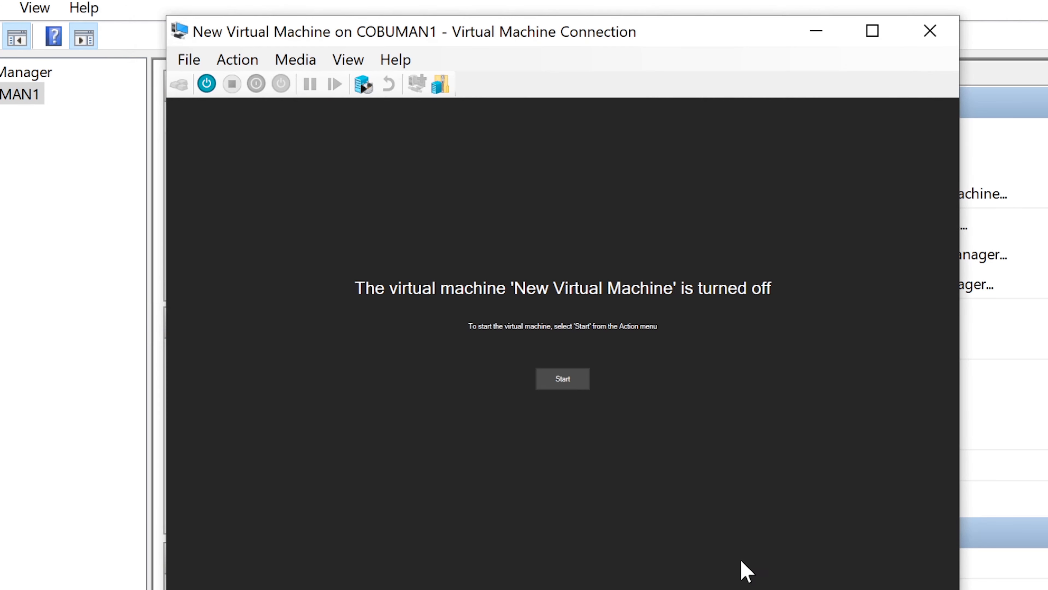
# Start the virtual machine and boot it with the Start Linux Mint 19.3 MATE 64-bit option.
pyautogui.click(566, 374)
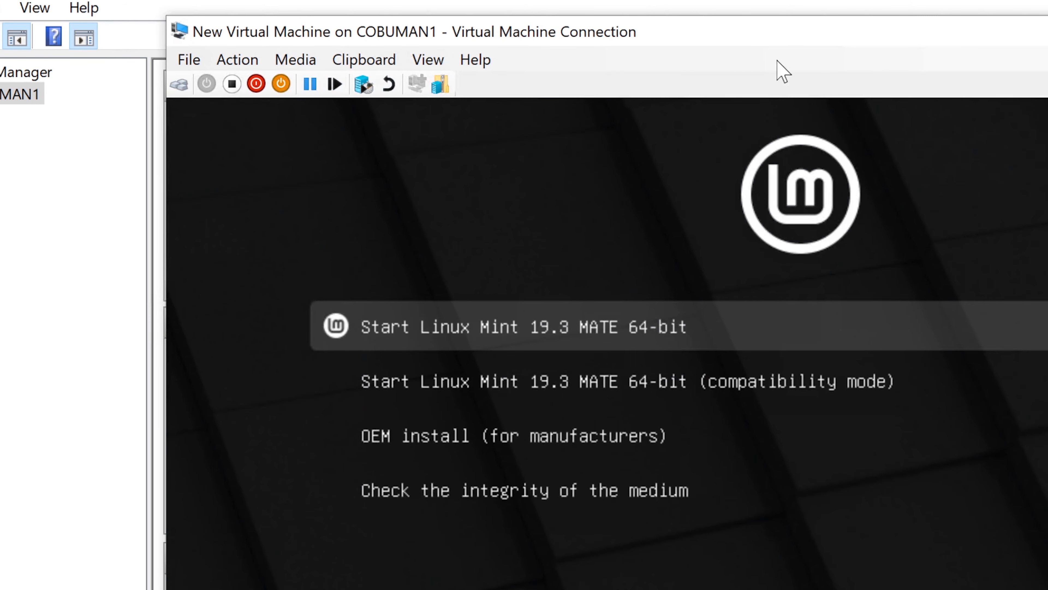
pyautogui.moveTo(792, 32); pyautogui.dragTo(658, 0)
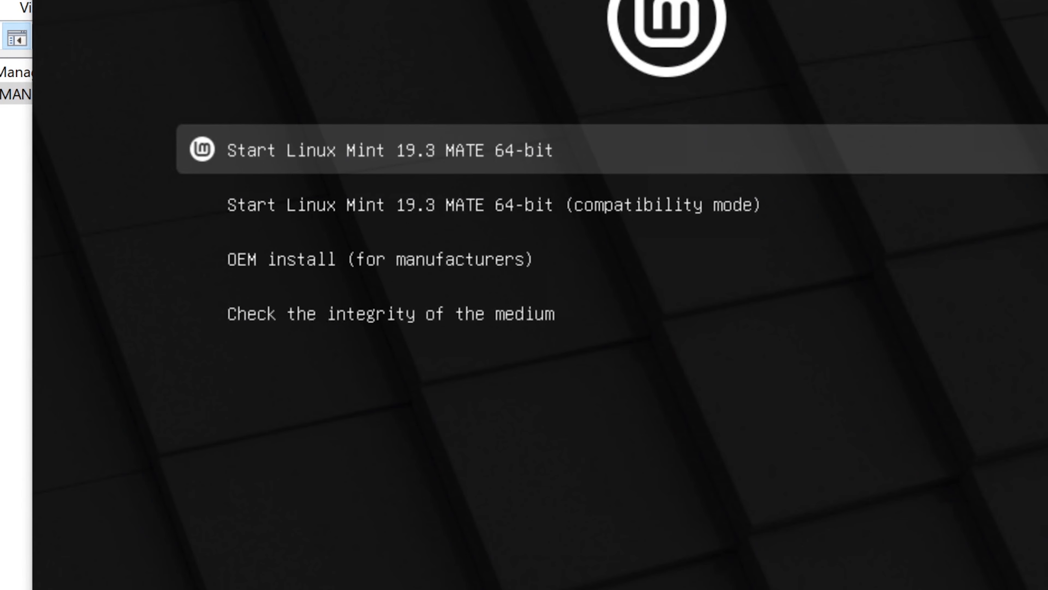
pyautogui.press('Return')
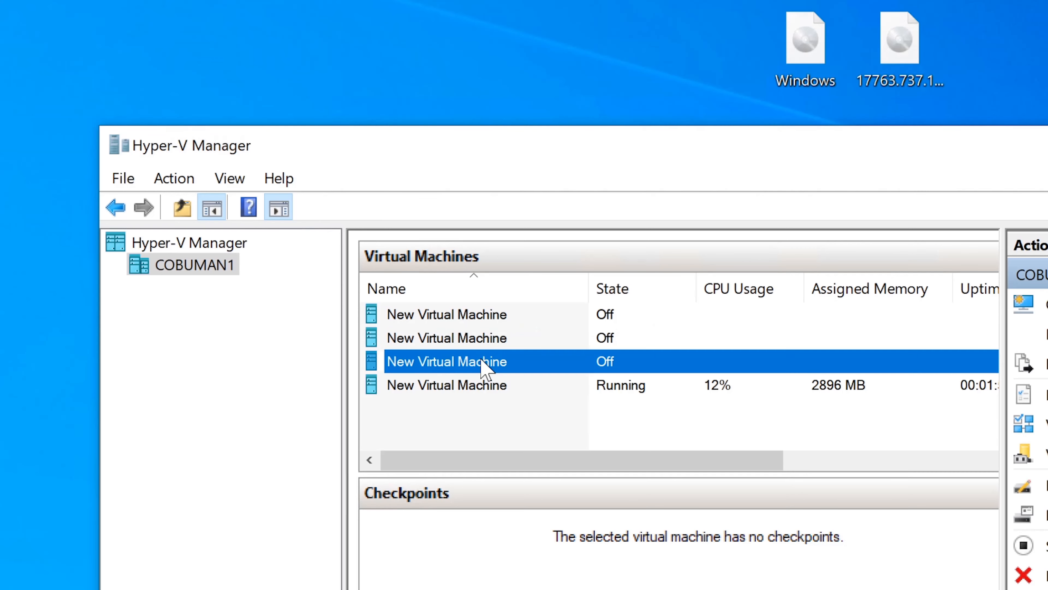
# Connect to the second virtual machine in the list and start it.
pyautogui.click(480, 343)
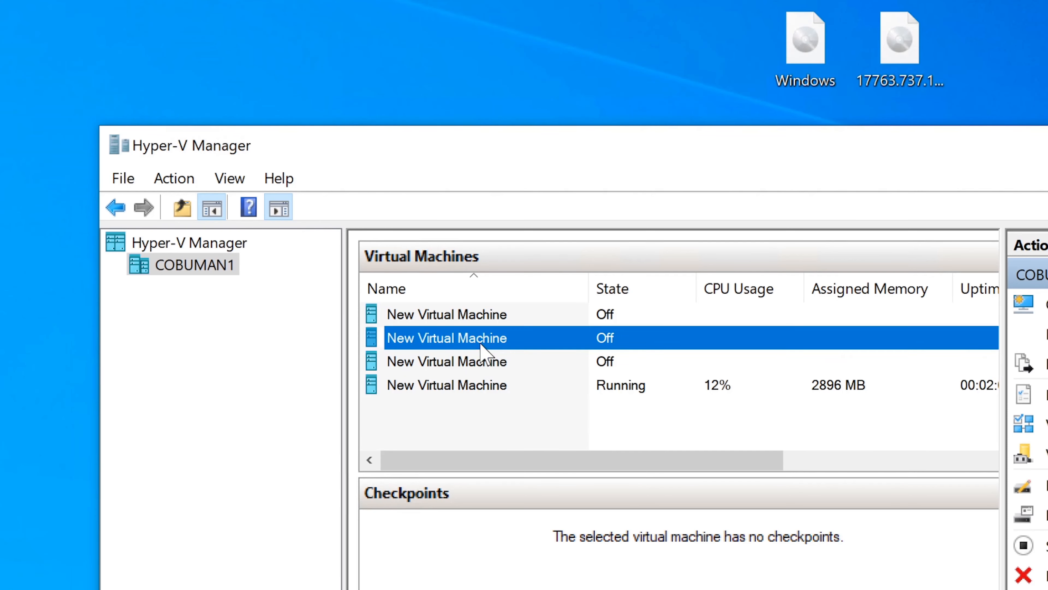
pyautogui.doubleClick(480, 342)
pyautogui.click(532, 351)
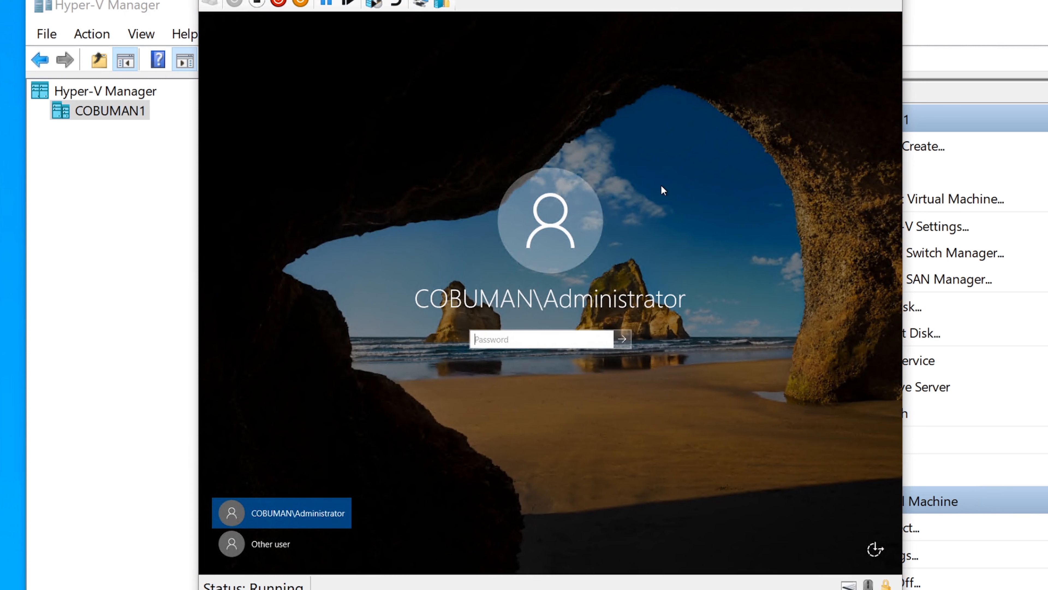
# Sign in to the virtual machine as COBUMAN\Administrator with the account password, retrying the entry if it is rejected.
pyautogui.write('••••••')
pyautogui.press('Return')
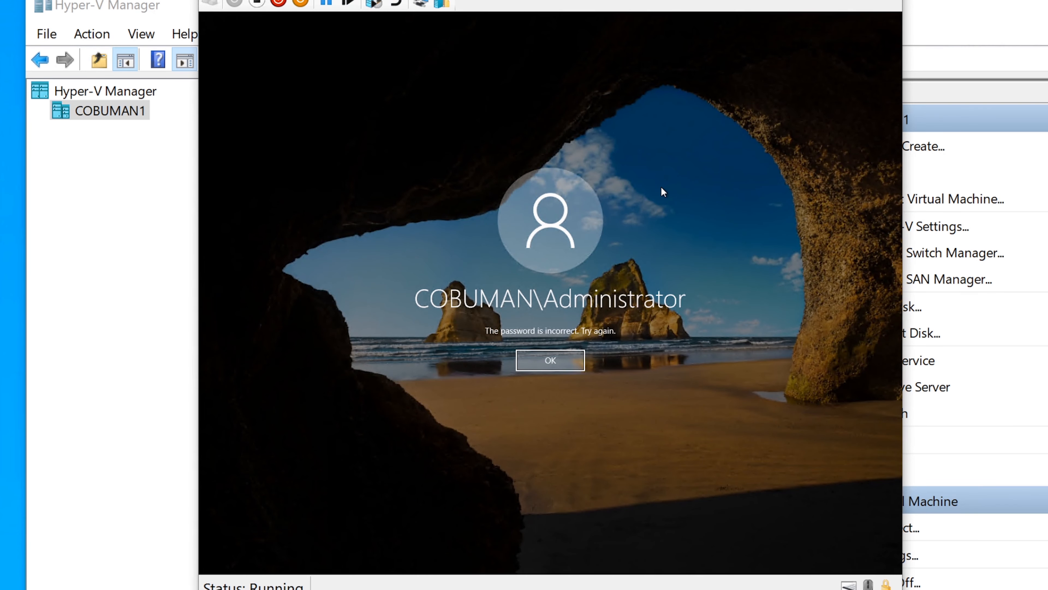
pyautogui.press('Return')
pyautogui.write('•')
pyautogui.press('BackSpace')
pyautogui.write('•')
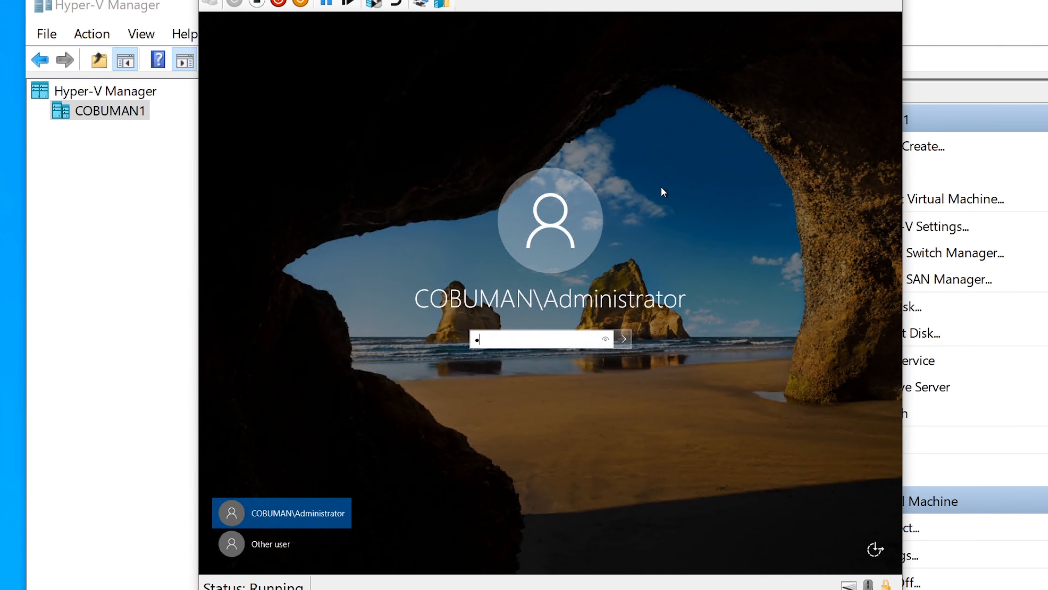
pyautogui.write('••••')
pyautogui.press('Return')
pyautogui.press('Return')
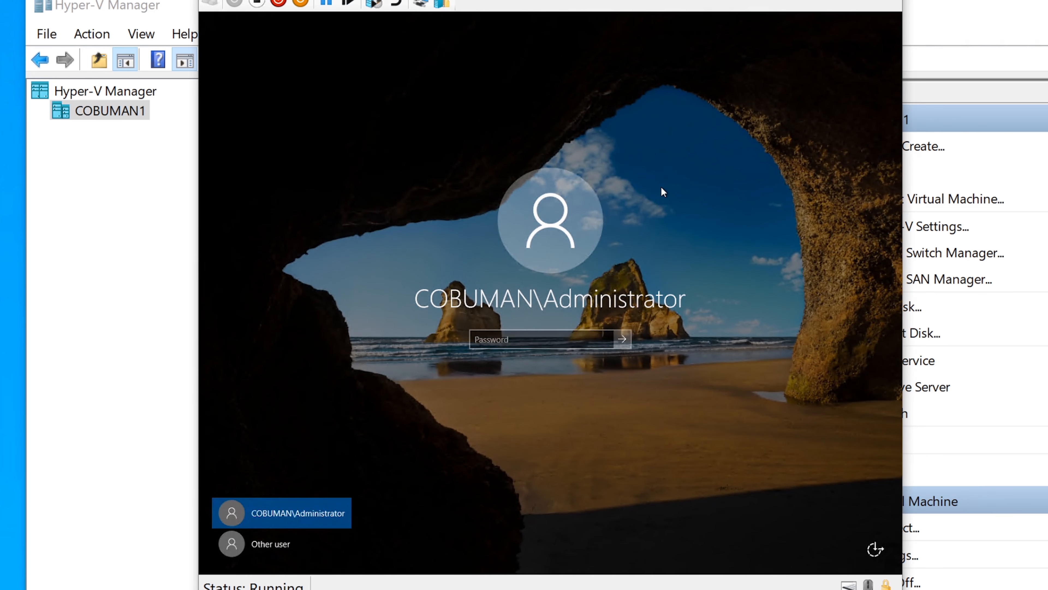
pyautogui.write('••••••')
pyautogui.press('Return')
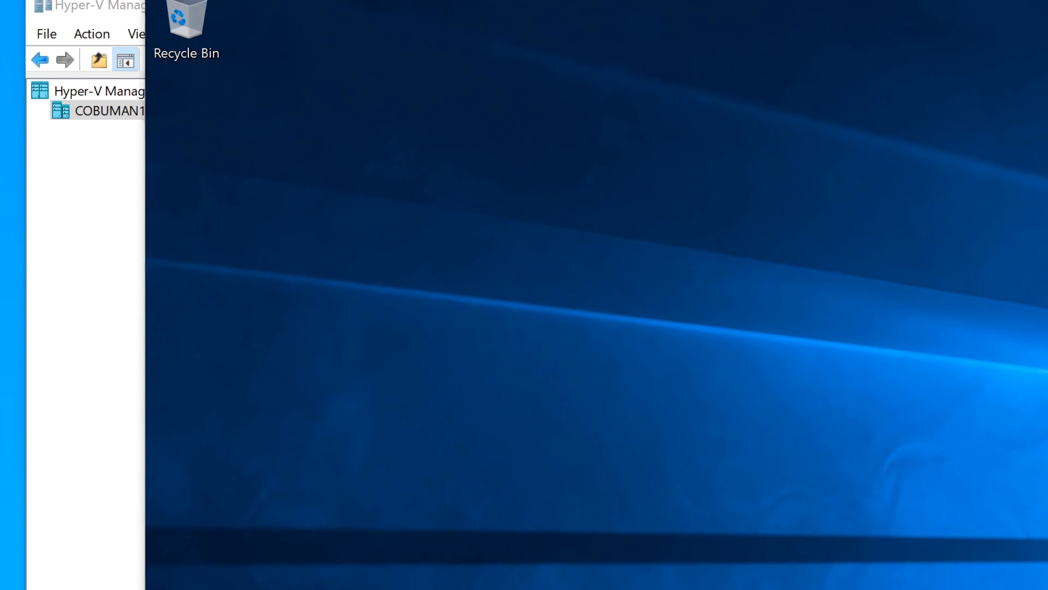
# Dismiss the Windows Admin Center message in Server Manager and review the Local Server page.
pyautogui.moveTo(606, 64); pyautogui.dragTo(560, 4)
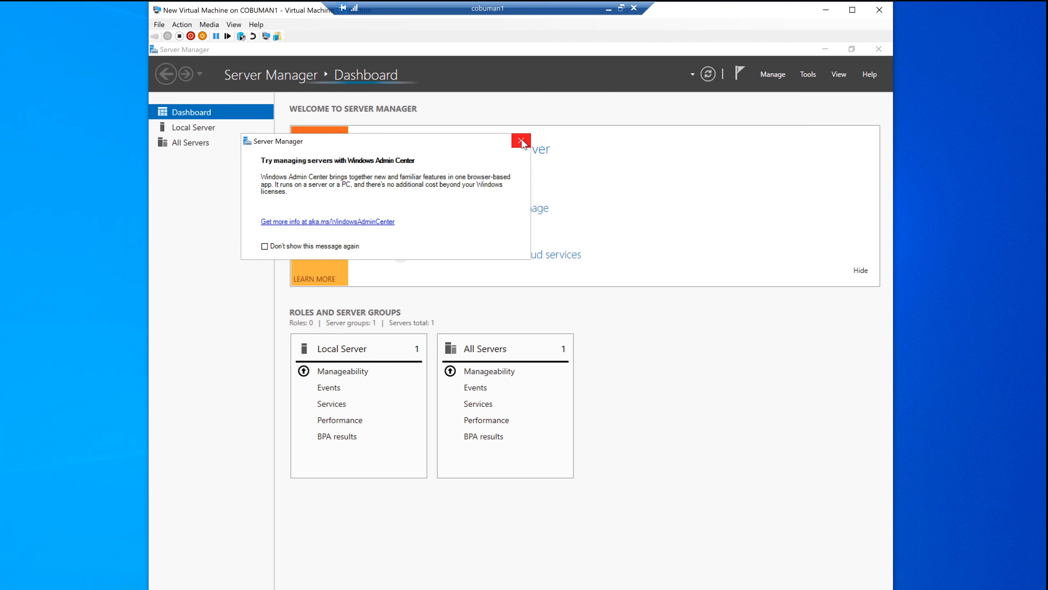
pyautogui.click(520, 140)
pyautogui.click(198, 130)
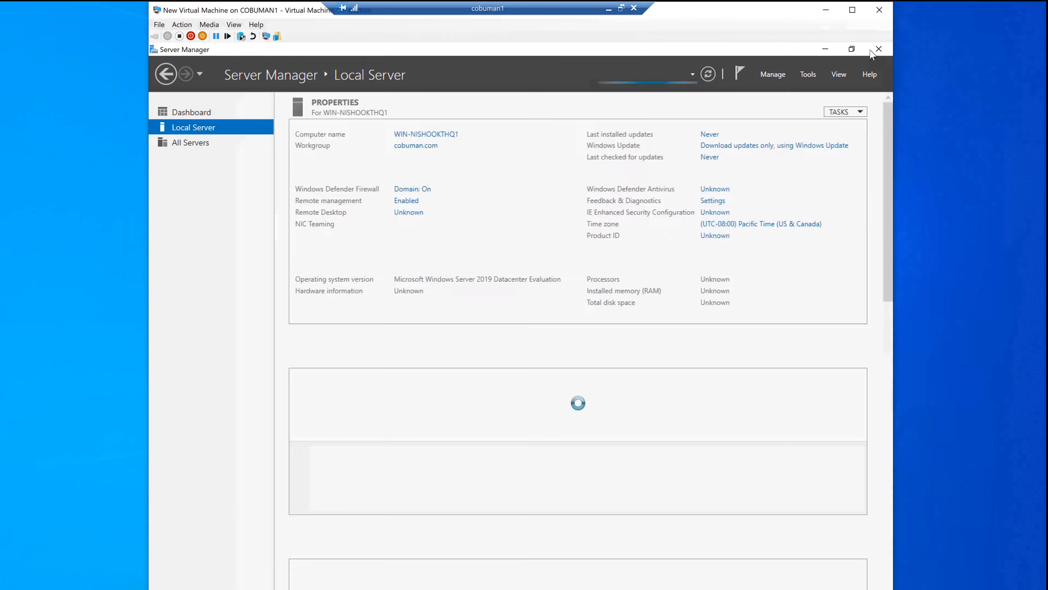
pyautogui.scroll(-10, 891, 199)
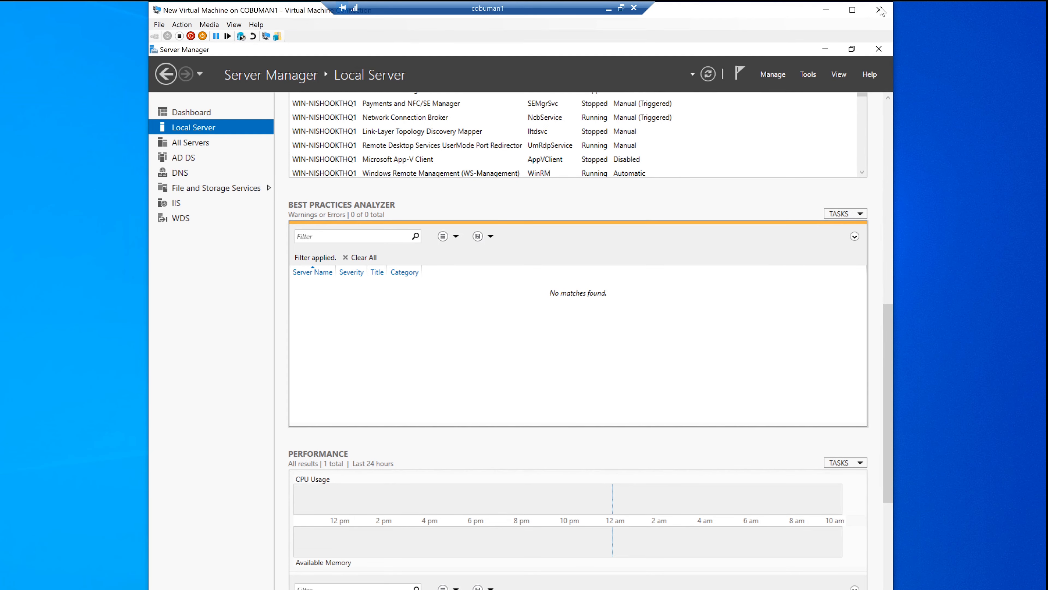
# Close Server Manager and cancel the Shutdown Event Tracker, leaving the virtual machine window maximized.
pyautogui.click(882, 50)
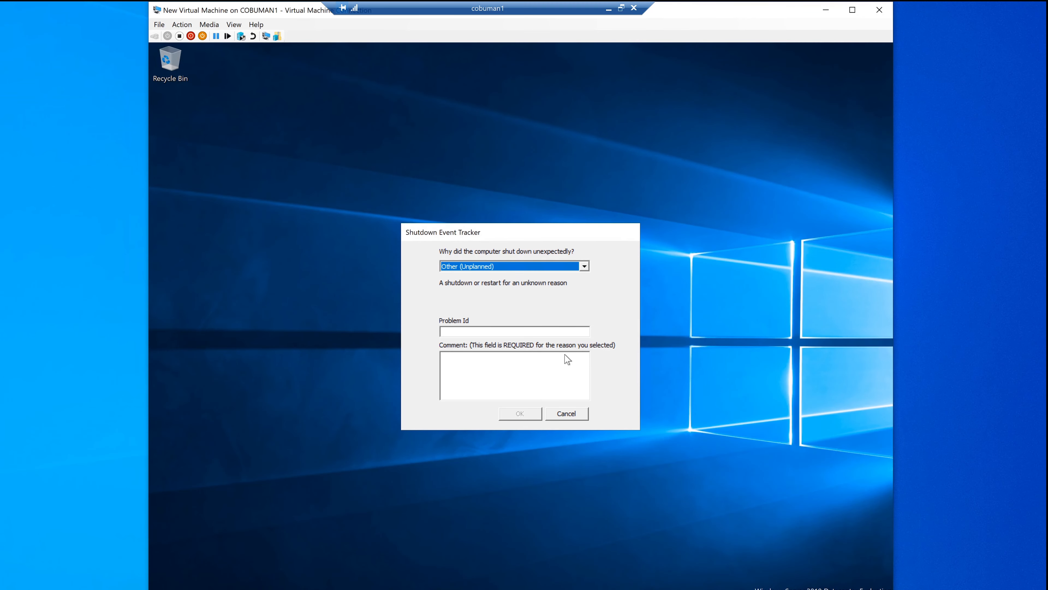
pyautogui.click(556, 411)
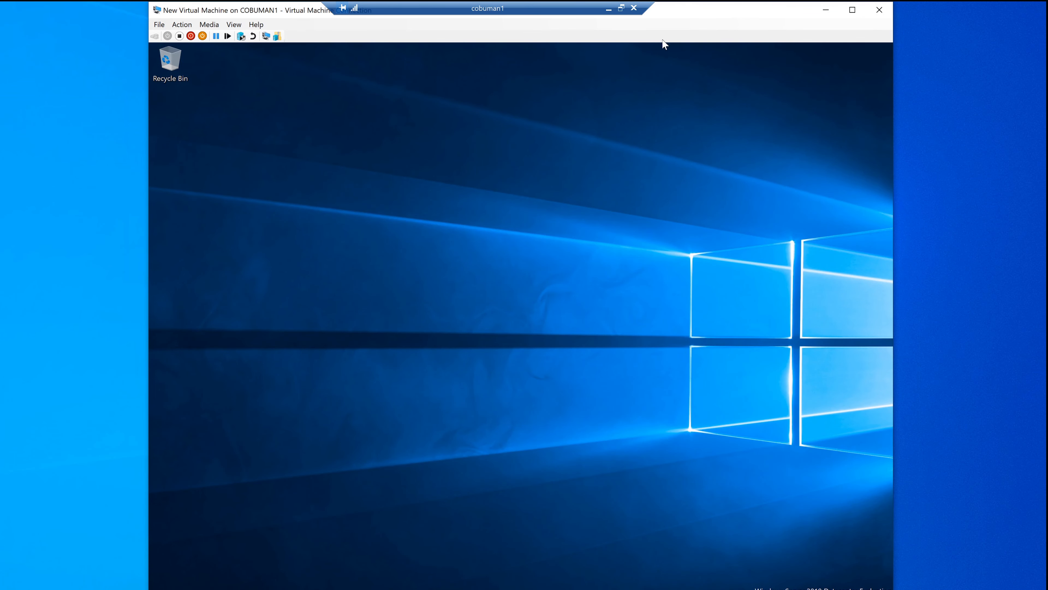
pyautogui.click(852, 10)
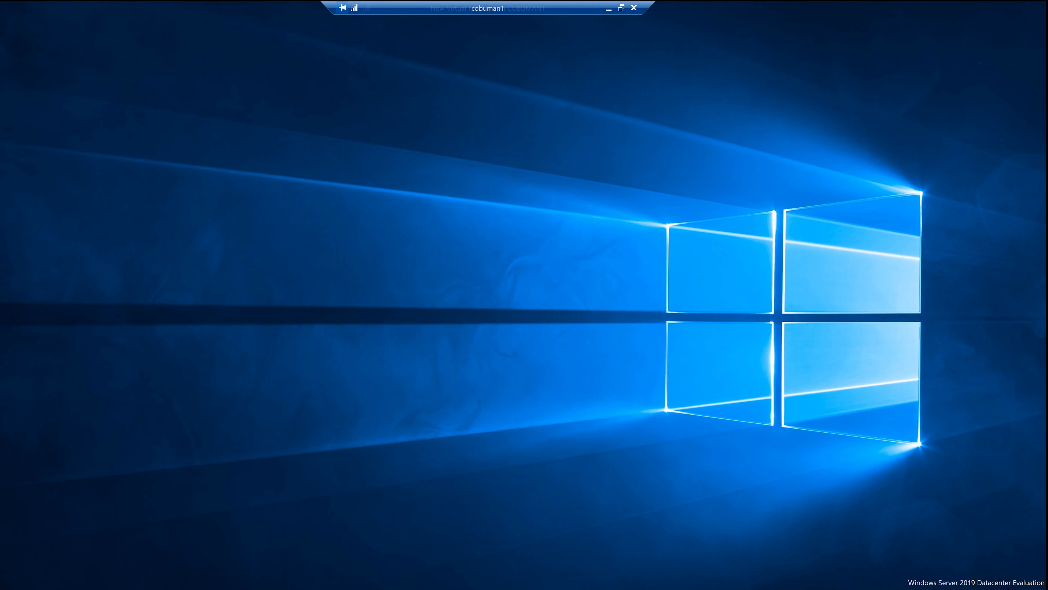
# Open Control Panel and File Explorer in the virtual machine, and close File Explorer again.
pyautogui.press('super')
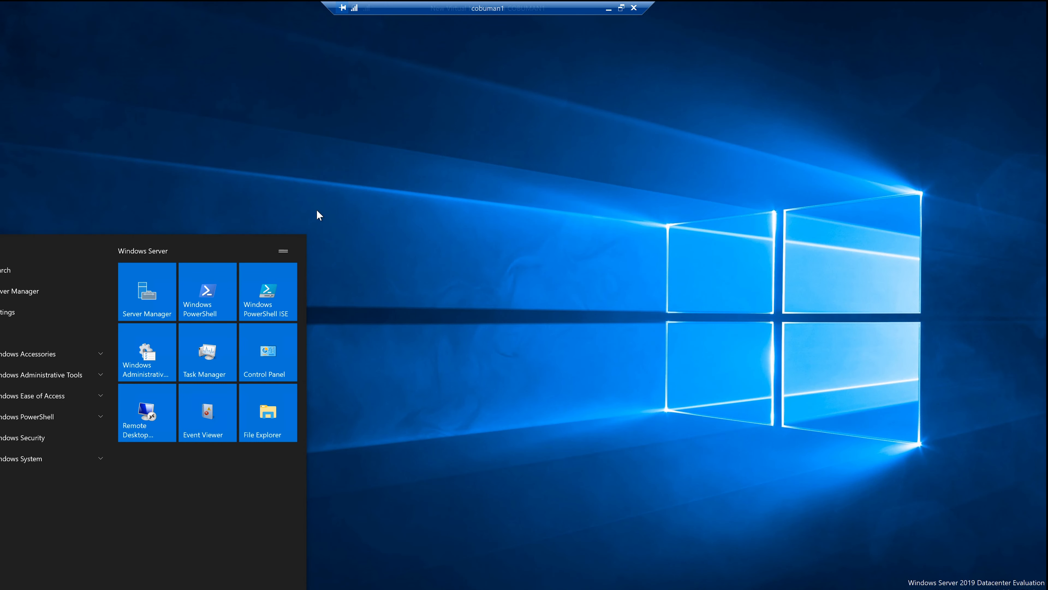
pyautogui.click(270, 372)
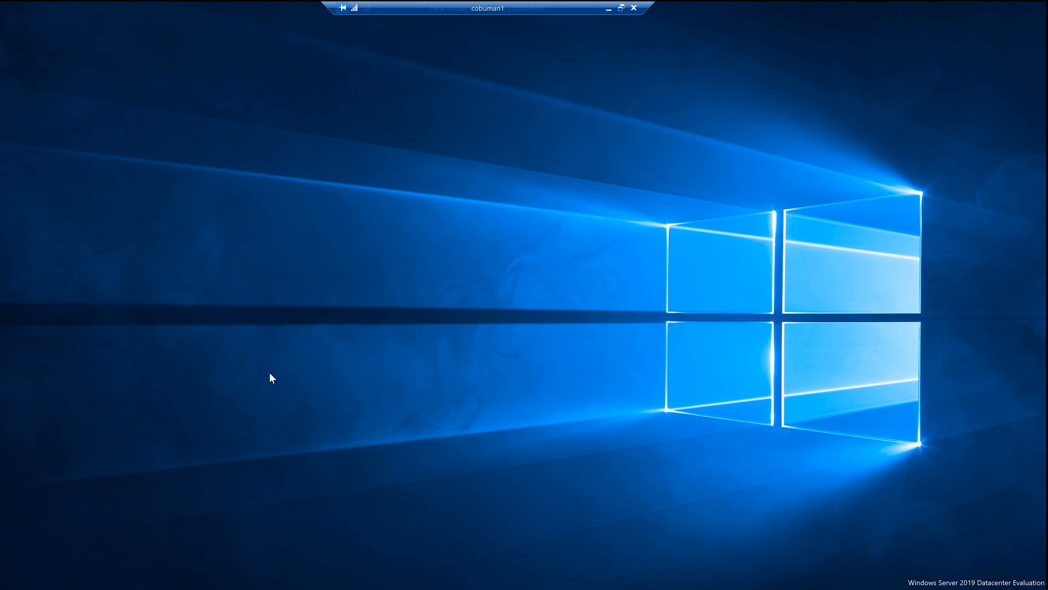
pyautogui.press('super')
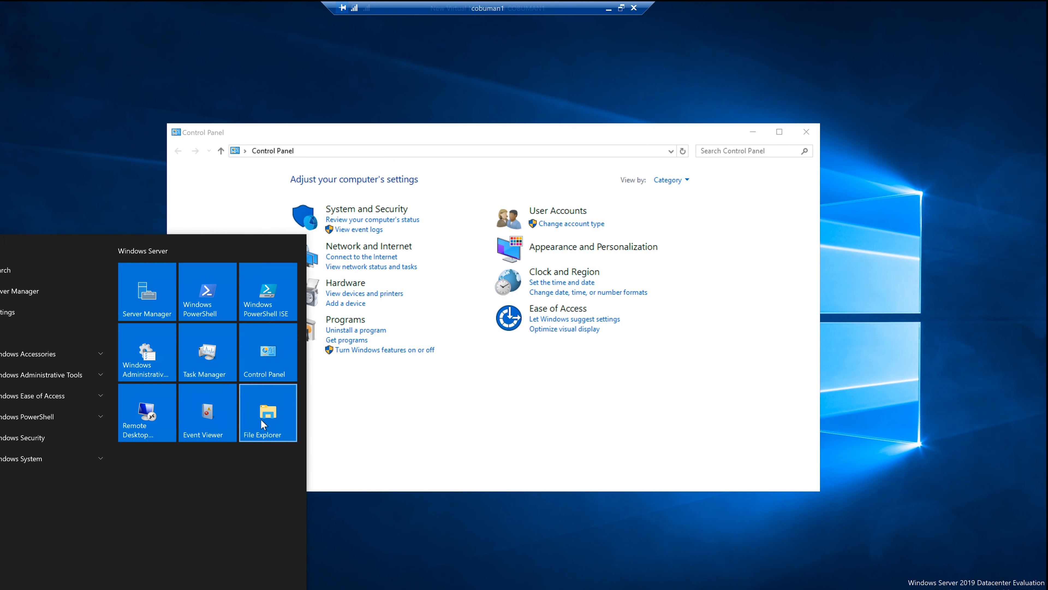
pyautogui.click(260, 419)
pyautogui.moveTo(545, 131); pyautogui.dragTo(915, 119)
pyautogui.click(892, 127)
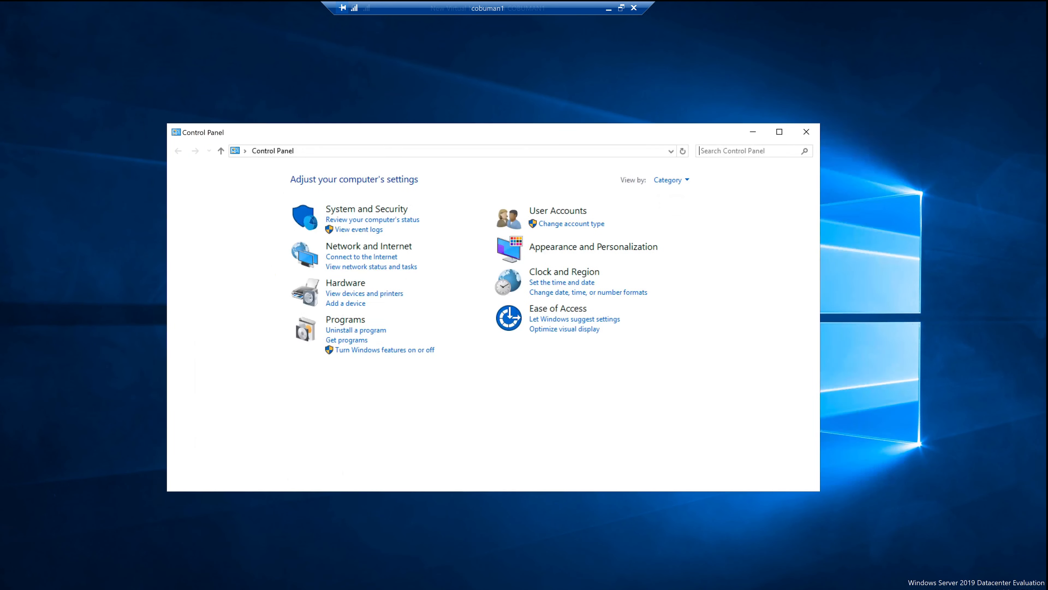
# Open Active Directory Users and Computers and examine the containers of the cobuman.com domain, selecting Users.
pyautogui.press('super')
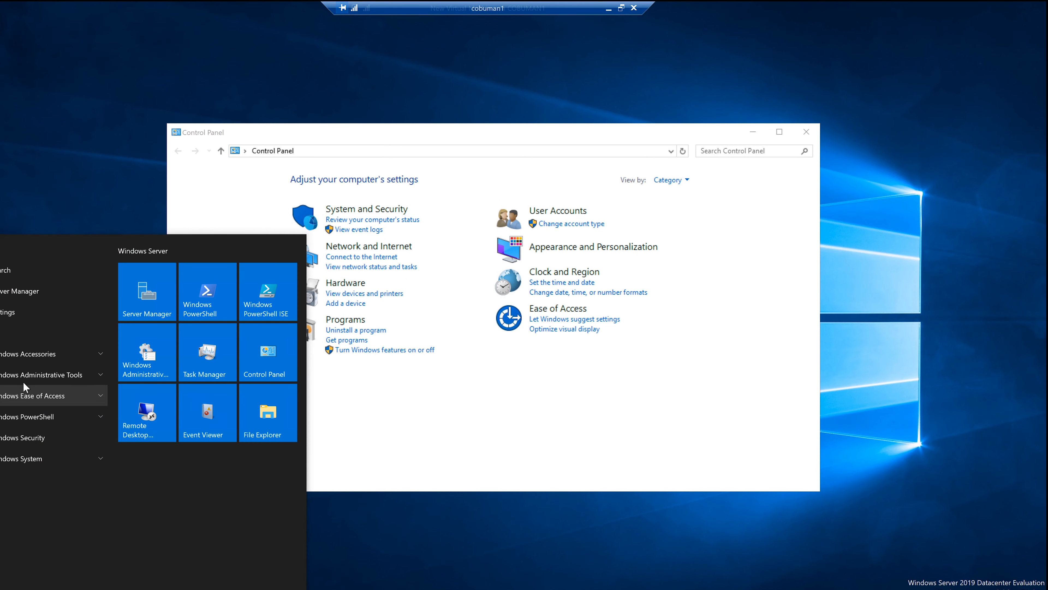
pyautogui.click(34, 374)
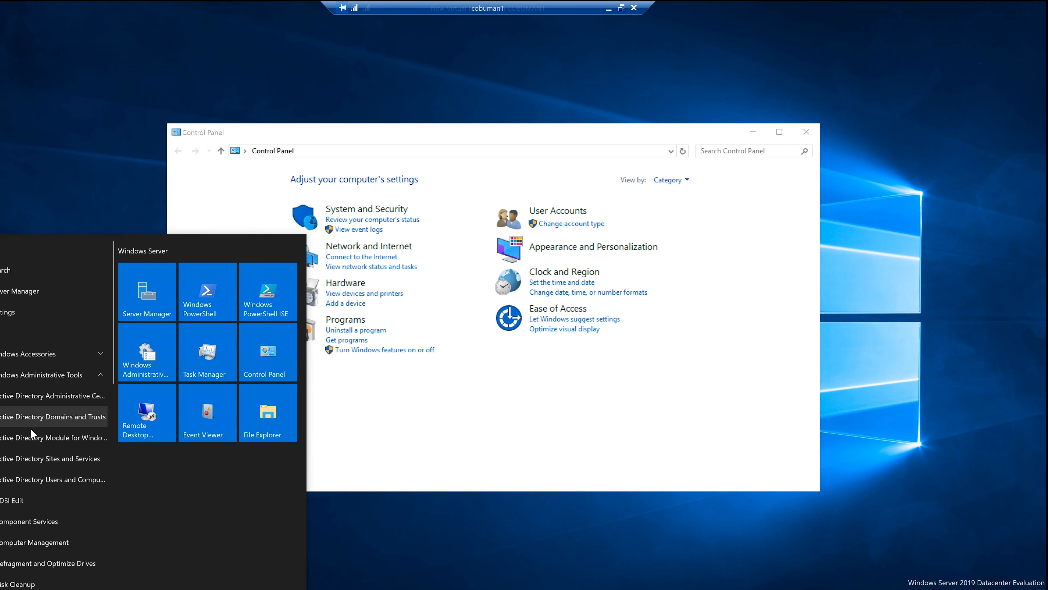
pyautogui.click(23, 476)
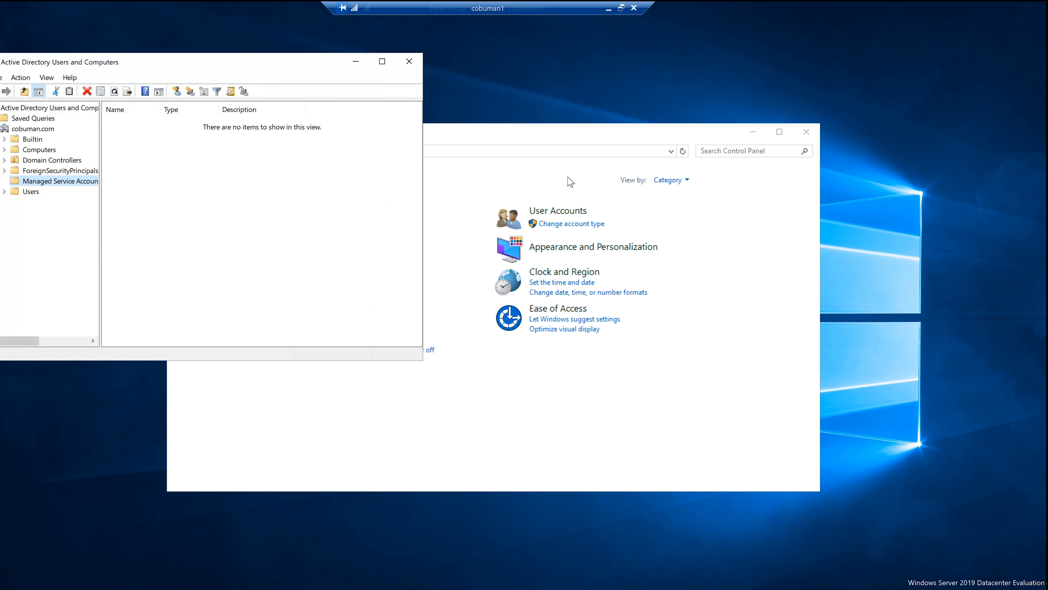
pyautogui.click(33, 129)
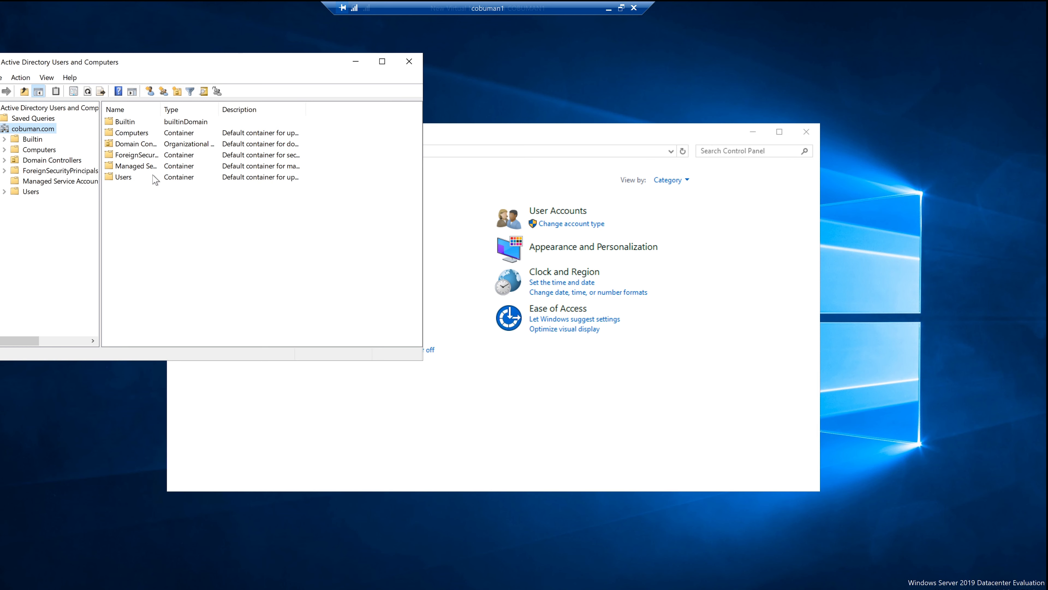
pyautogui.click(140, 178)
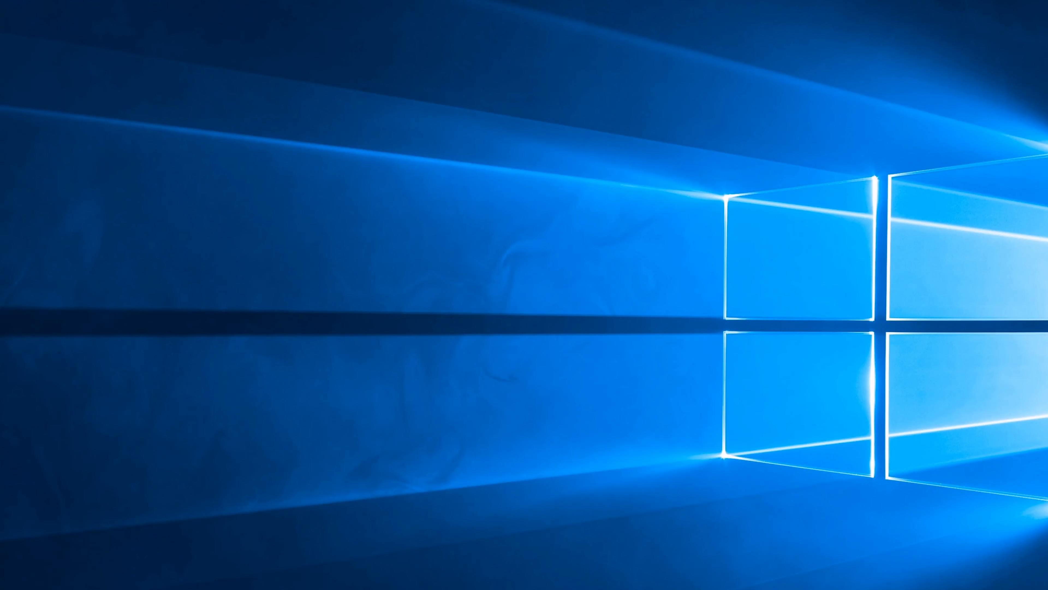
# Open the Administrative Tools folder to view the installed tools, and close it.
pyautogui.press('super')
pyautogui.click(2, 372)
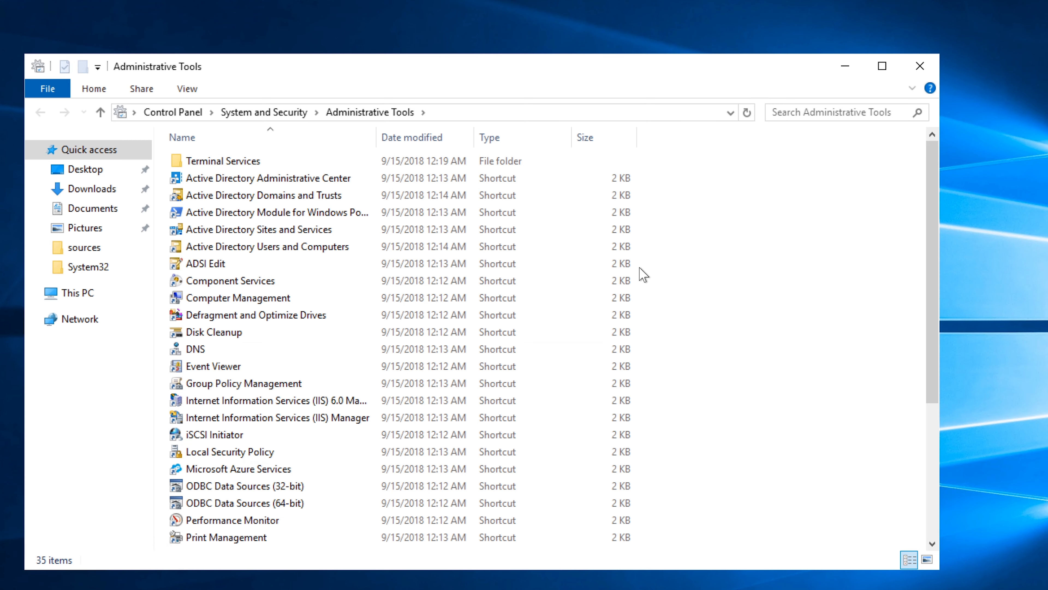
pyautogui.click(921, 67)
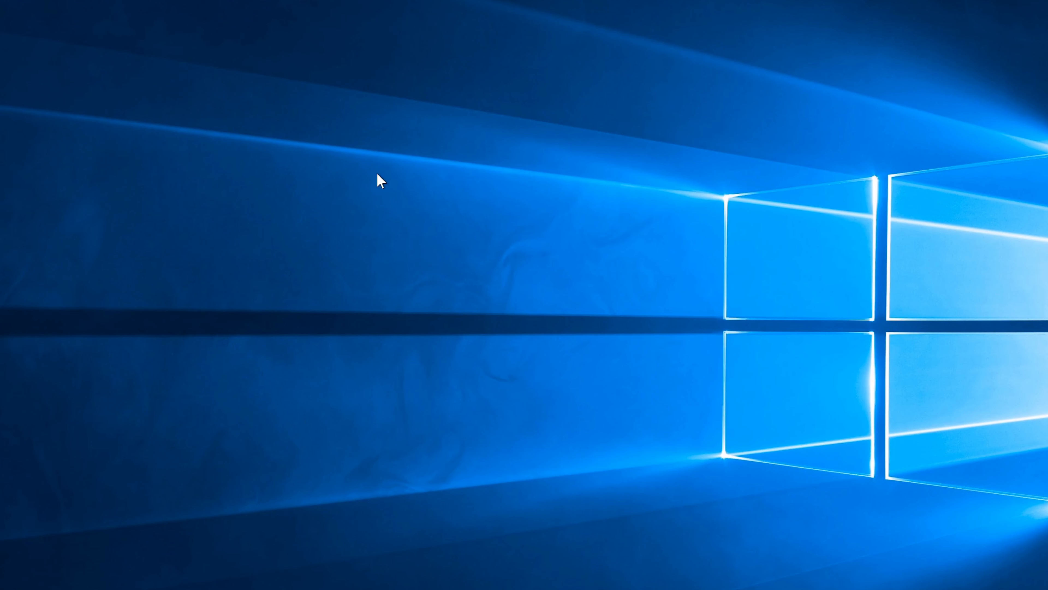